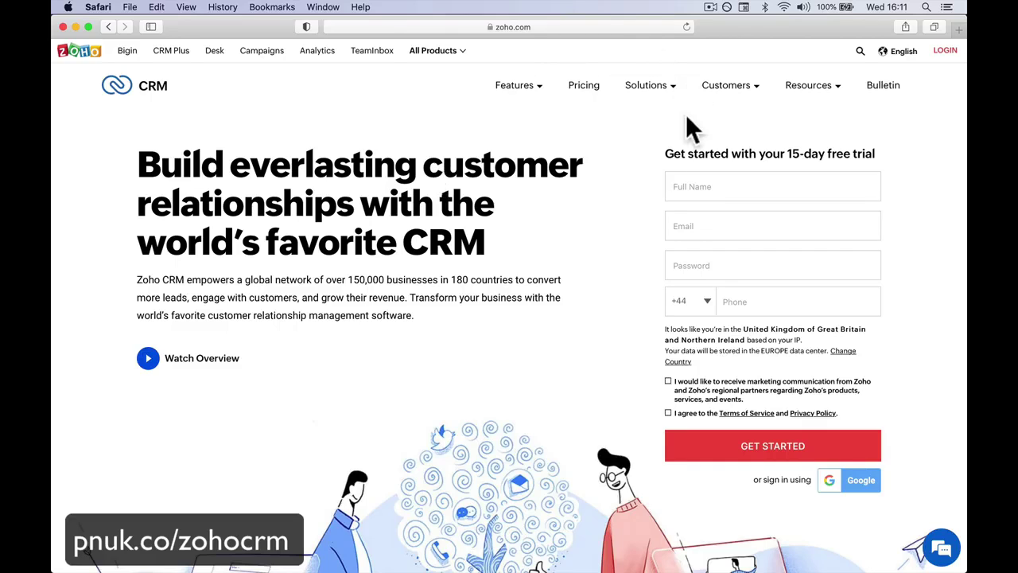
Step: Enter the full name and e-mail address on the Zoho CRM free-trial sign-up form
{"action": "left_click", "coordinate": [544, 26]}
{"action": "left_click", "coordinate": [245, 344]}
{"action": "left_click", "coordinate": [705, 179]}
{"action": "type", "text": "Ted"}
{"action": "key", "text": "BackSpace"}
{"action": "key", "text": "BackSpace"}
{"action": "key", "text": "BackSpace"}
{"action": "type", "text": "Paul Nicholson"}
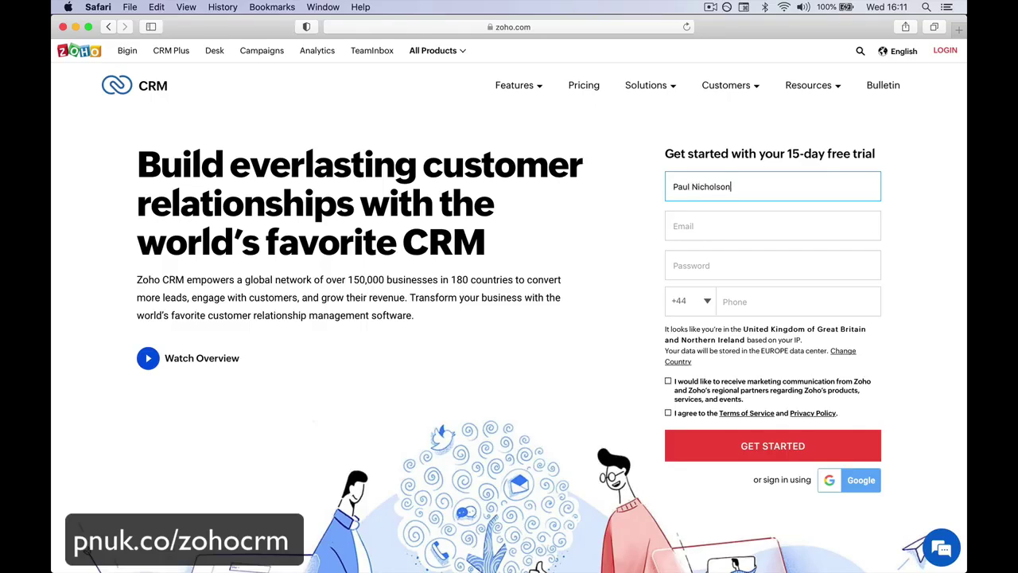
{"action": "key", "text": "Tab"}
Step: Add the account password and phone number, accept the terms, and submit the sign-up
{"action": "key", "text": "Tab"}
{"action": "type", "text": "•••••"}
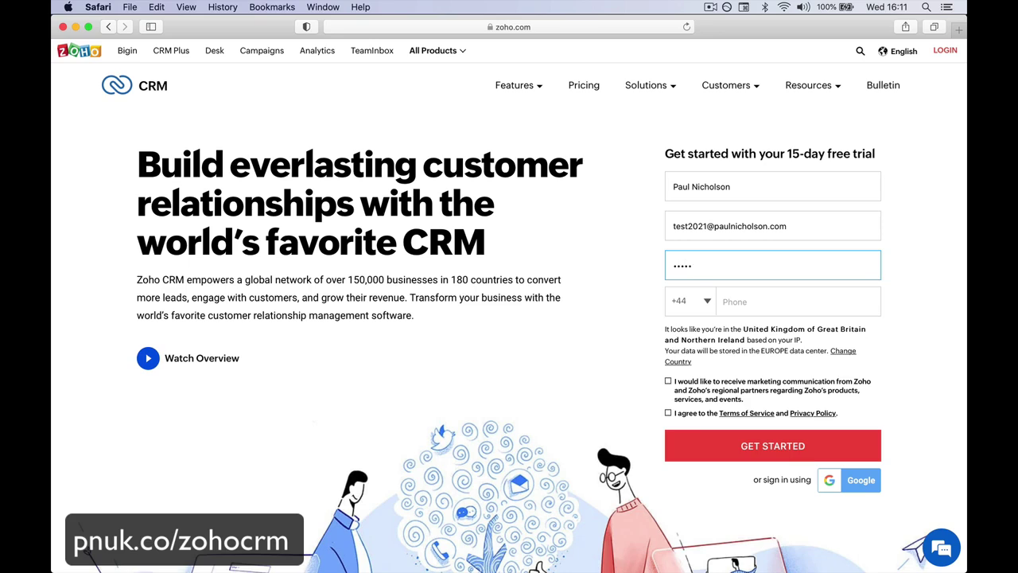
{"action": "type", "text": "•••••"}
{"action": "left_click", "coordinate": [722, 301]}
{"action": "type", "text": "1234567890"}
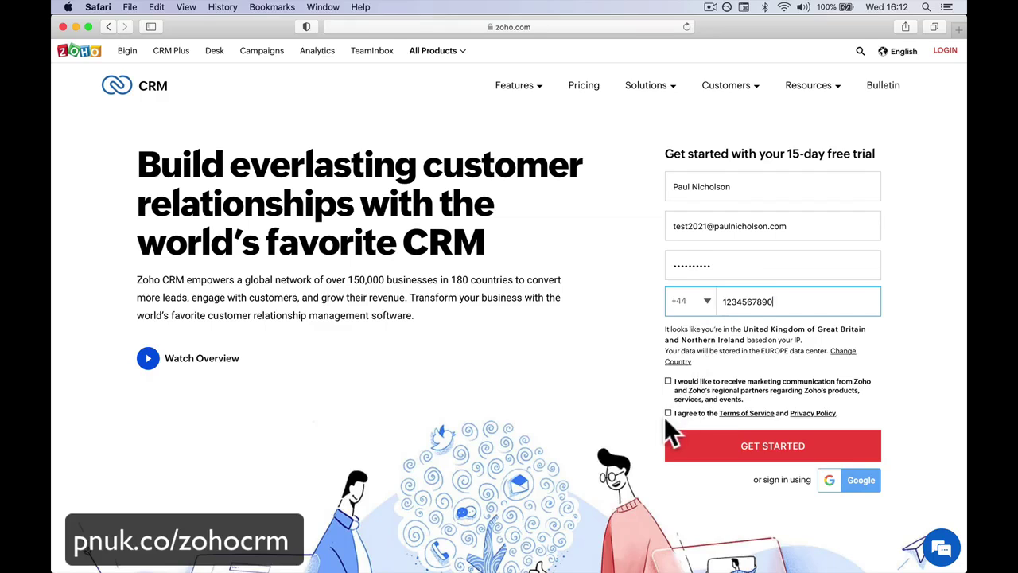
{"action": "left_click", "coordinate": [668, 412]}
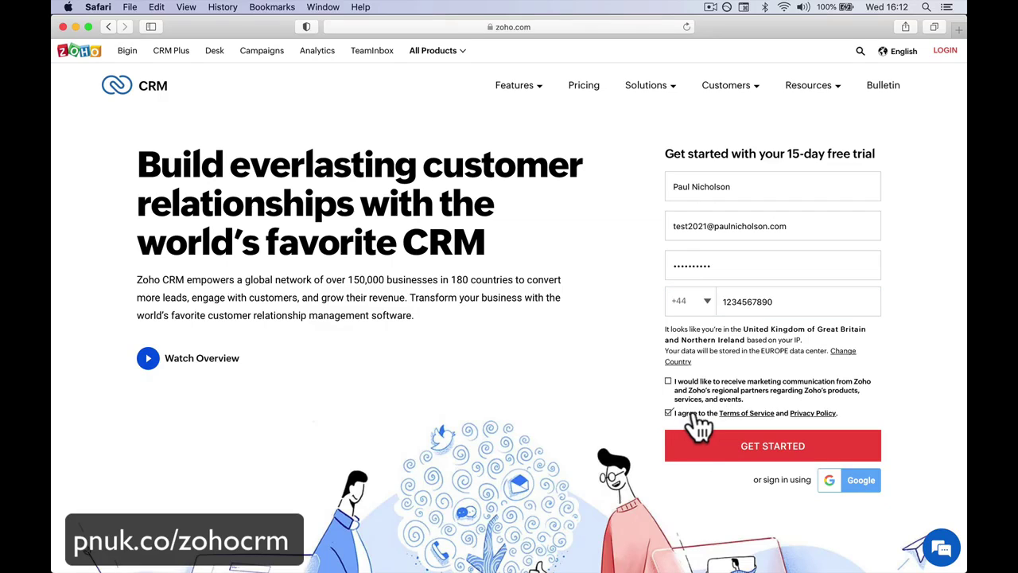
{"action": "left_click", "coordinate": [727, 451]}
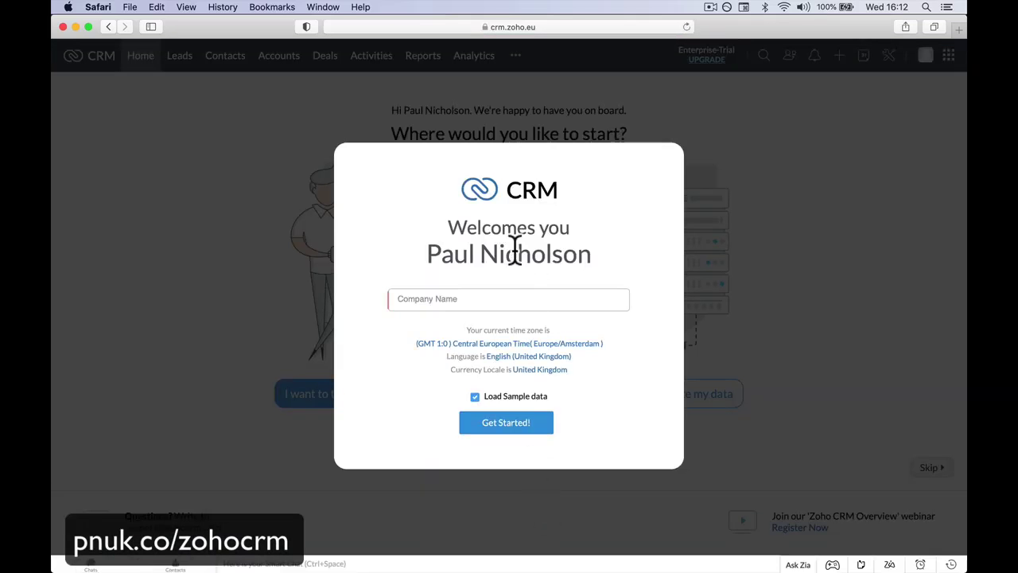
Step: Decline browser notifications and enter the company name 'Happy-Me Ltd.'
{"action": "left_click", "coordinate": [483, 301]}
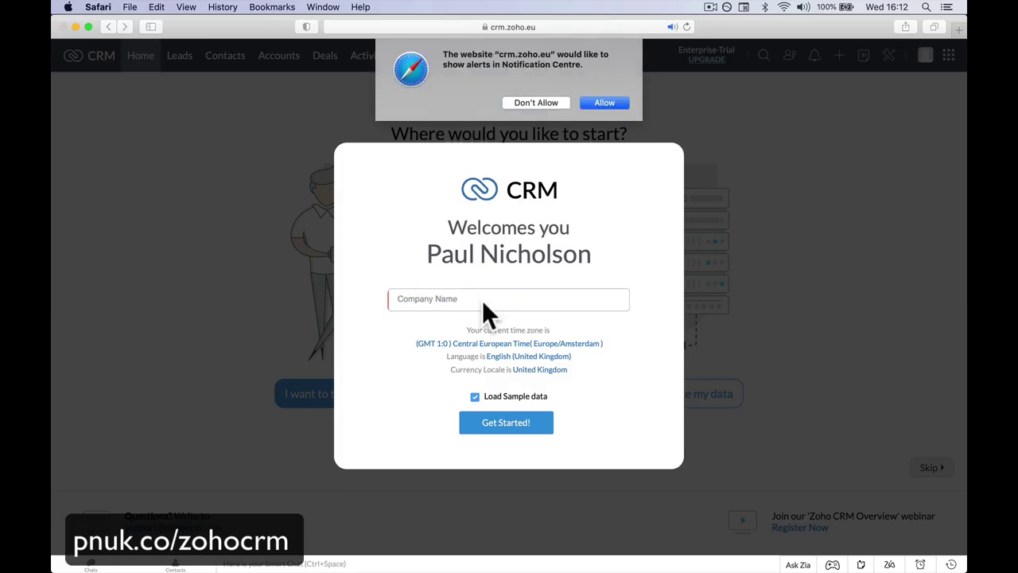
{"action": "left_click", "coordinate": [547, 103]}
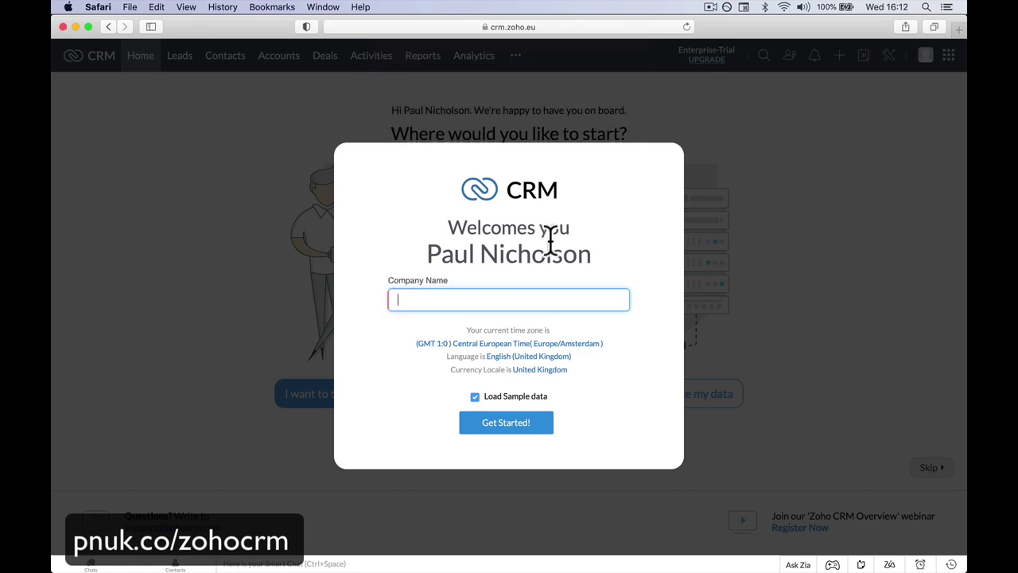
{"action": "type", "text": "Hewl"}
{"action": "key", "text": "BackSpace"}
{"action": "key", "text": "BackSpace"}
{"action": "key", "text": "BackSpace"}
{"action": "type", "text": "p"}
{"action": "key", "text": "BackSpace"}
{"action": "type", "text": "appy-Me Gi"}
{"action": "key", "text": "BackSpace"}
{"action": "key", "text": "BackSpace"}
{"action": "type", "text": "Lttd."}
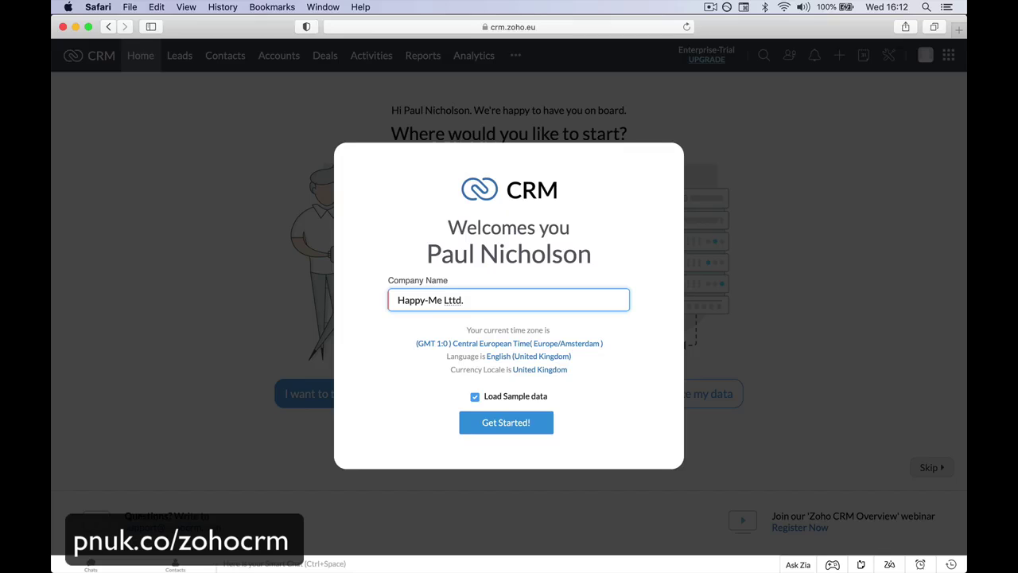
{"action": "key", "text": "BackSpace"}
{"action": "left_click", "coordinate": [458, 299]}
{"action": "key", "text": "BackSpace"}
Step: Leave the time zone and language unchanged and finish setup with sample data loaded
{"action": "left_click", "coordinate": [577, 345]}
{"action": "scroll", "coordinate": [571, 458], "scroll_direction": "down", "scroll_amount": 3}
{"action": "scroll", "coordinate": [567, 466], "scroll_direction": "up", "scroll_amount": 3}
{"action": "left_click", "coordinate": [382, 390]}
{"action": "left_click", "coordinate": [546, 357]}
{"action": "scroll", "coordinate": [553, 453], "scroll_direction": "down", "scroll_amount": 5}
{"action": "scroll", "coordinate": [549, 461], "scroll_direction": "down", "scroll_amount": 2}
{"action": "scroll", "coordinate": [546, 462], "scroll_direction": "up", "scroll_amount": 10}
{"action": "left_click", "coordinate": [446, 398]}
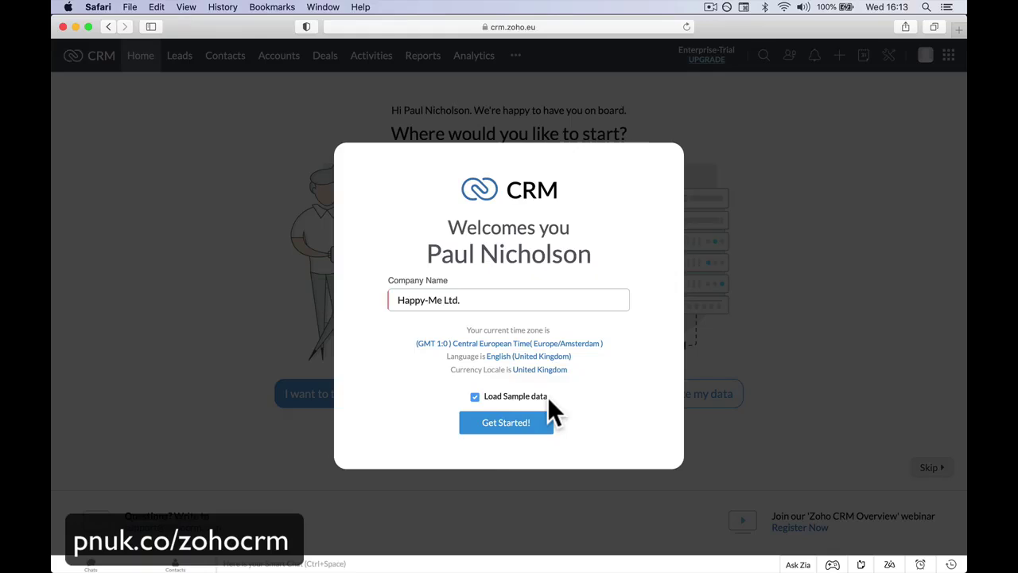
{"action": "left_click", "coordinate": [527, 425]}
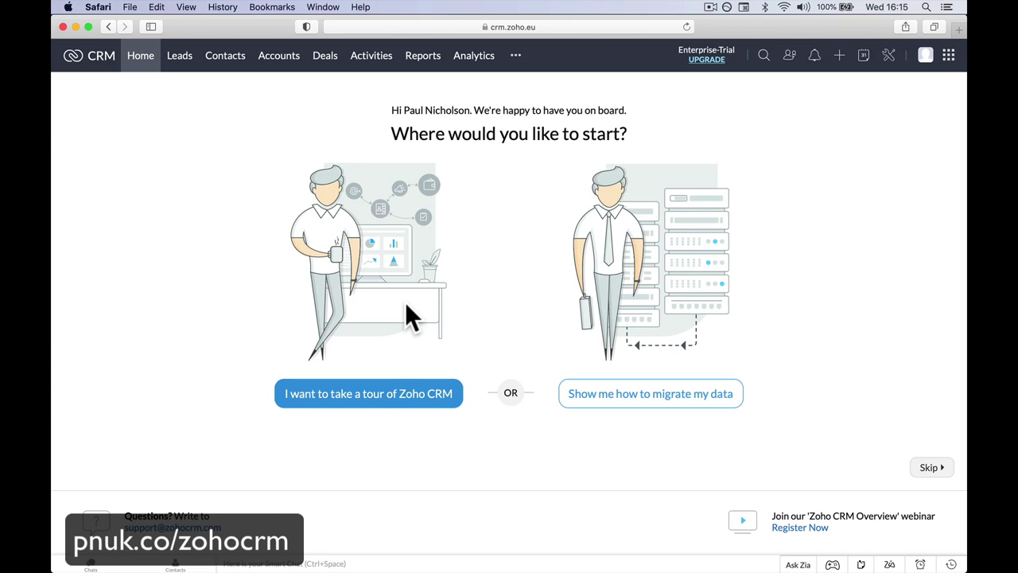
Step: Take the Zoho CRM product tour through every step and enter the Home dashboard
{"action": "left_click", "coordinate": [366, 395]}
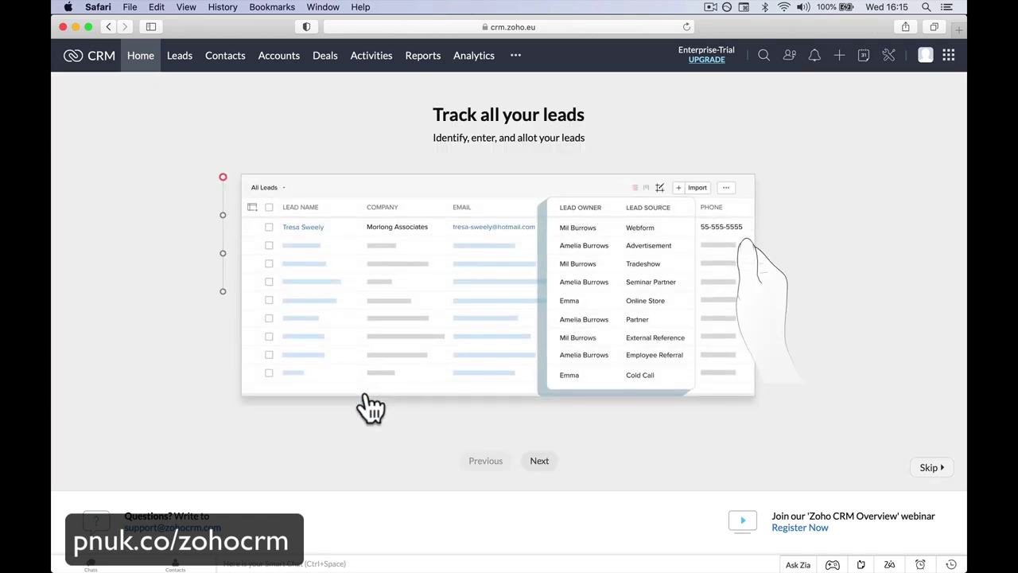
{"action": "left_click", "coordinate": [540, 461]}
{"action": "left_click", "coordinate": [541, 462]}
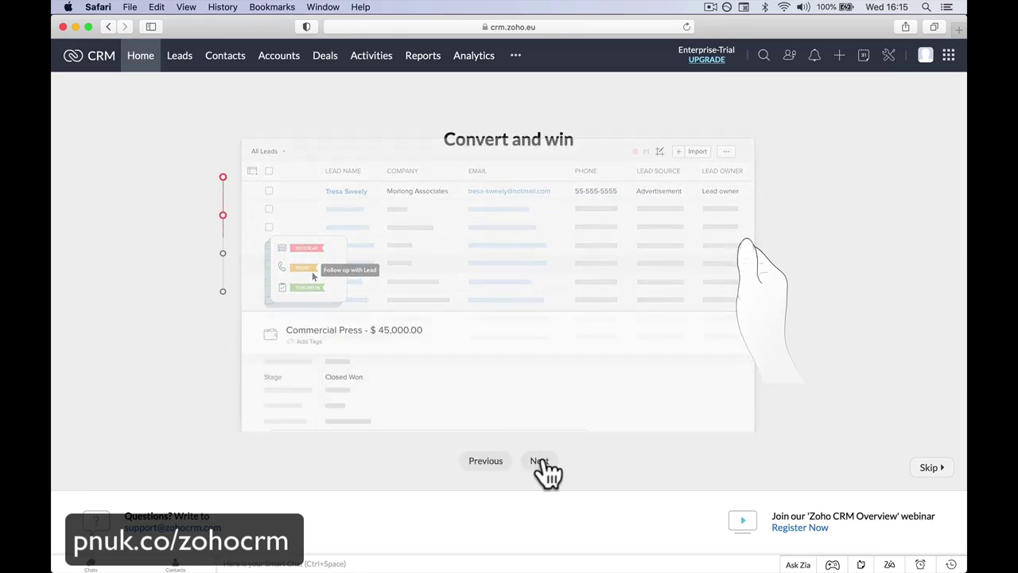
{"action": "left_click", "coordinate": [542, 462]}
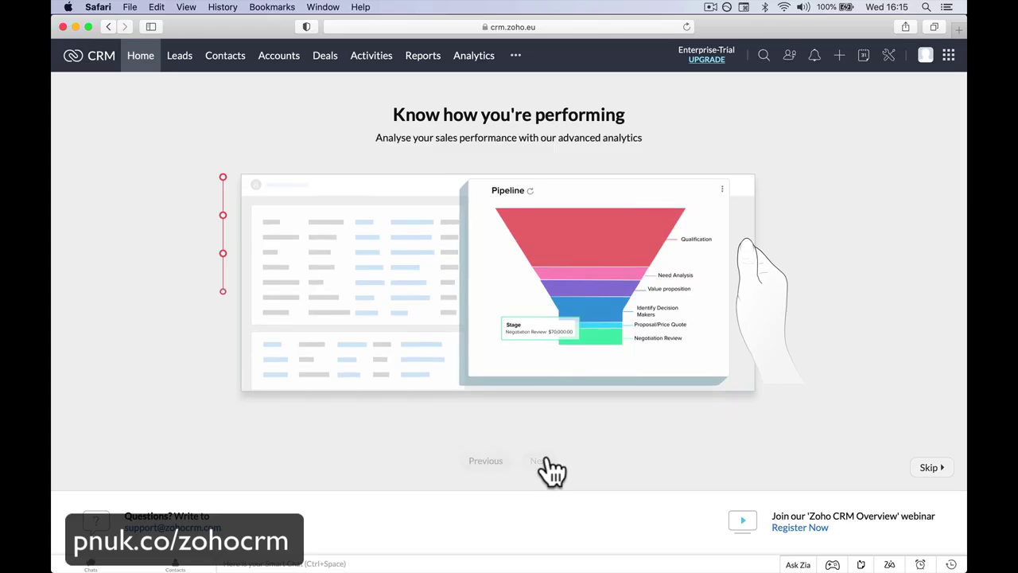
{"action": "left_click", "coordinate": [547, 460]}
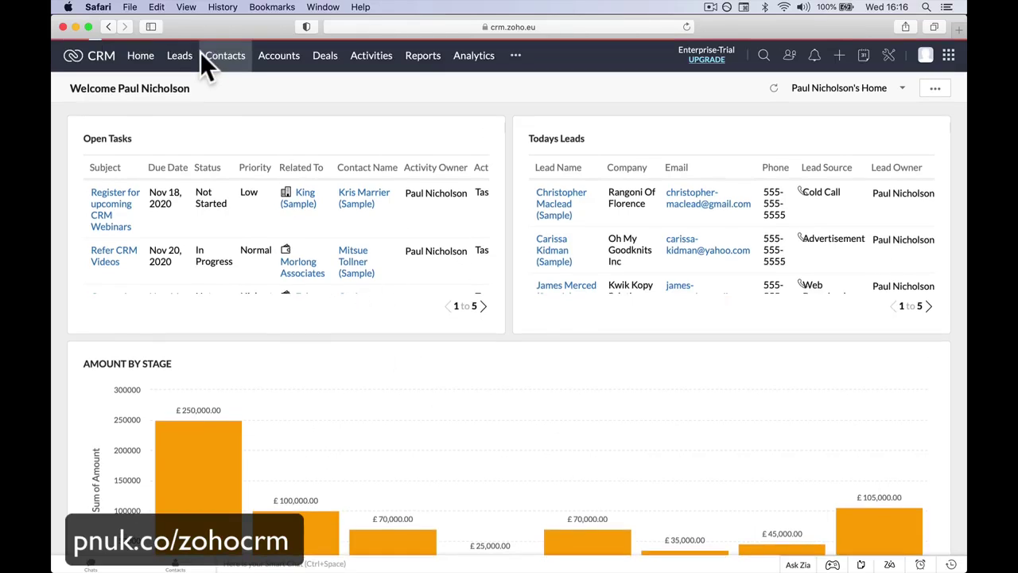
{"action": "left_click", "coordinate": [216, 65]}
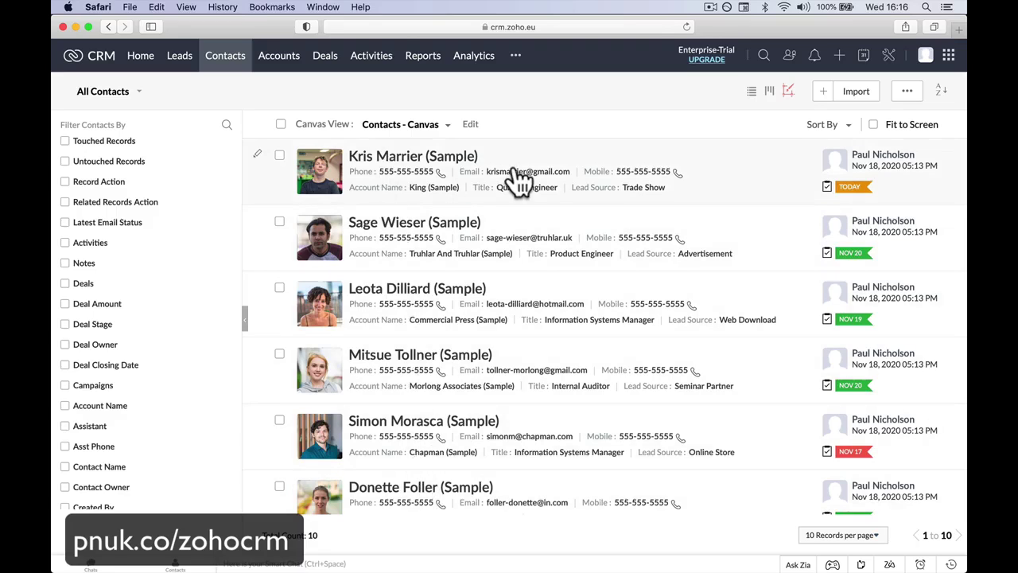
{"action": "left_click", "coordinate": [471, 127]}
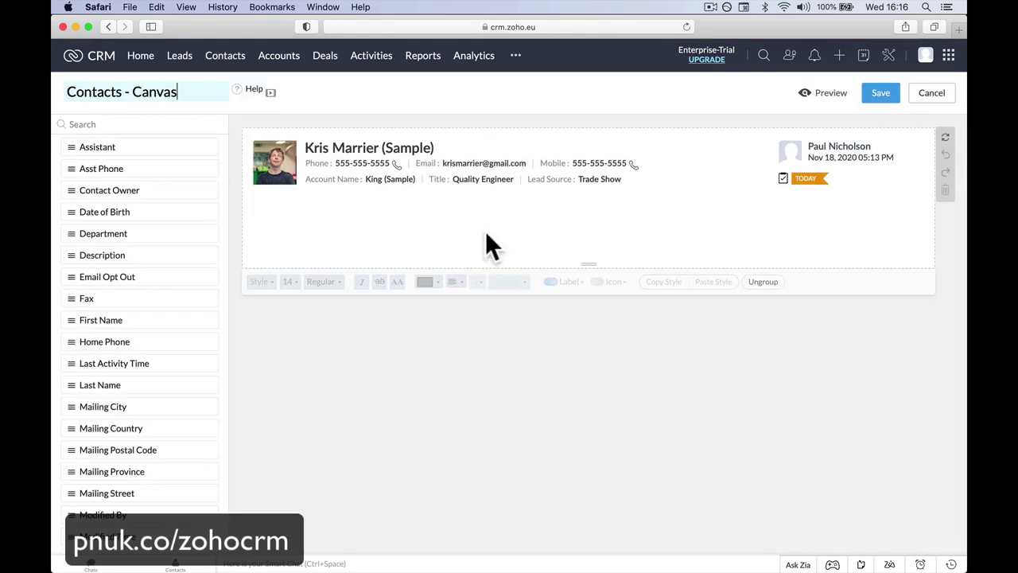
{"action": "key", "text": "Return"}
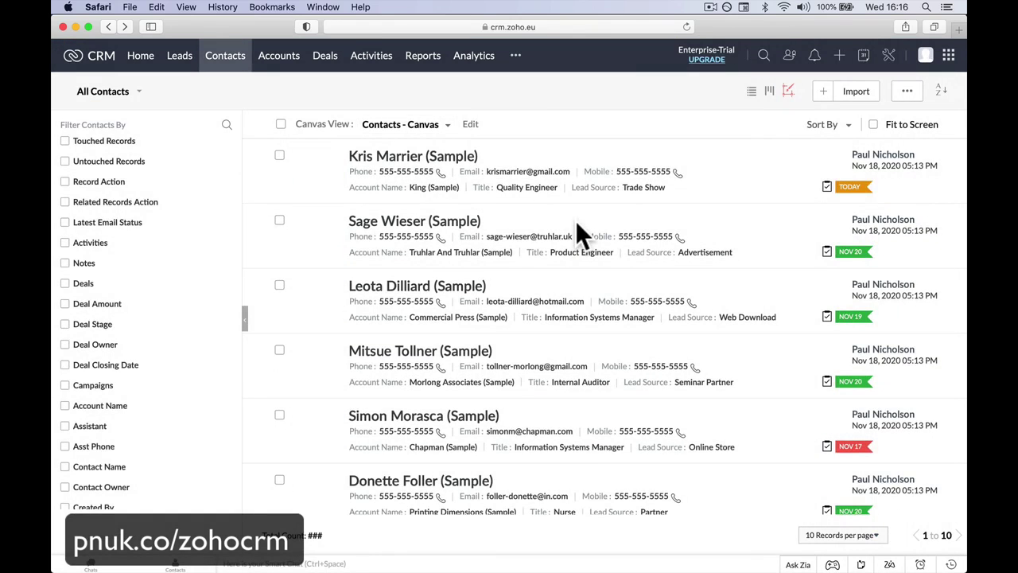
{"action": "left_click", "coordinate": [285, 58]}
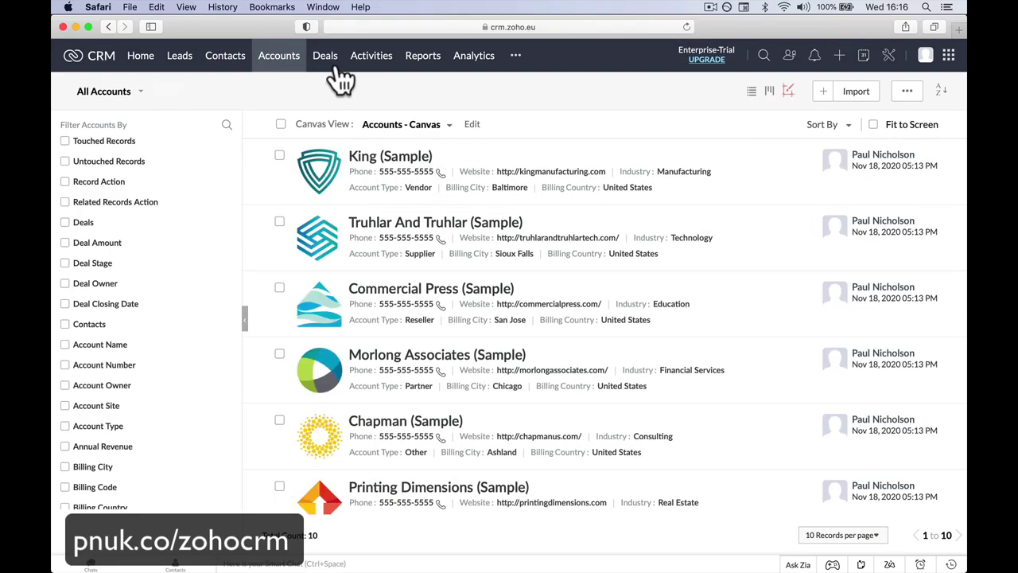
{"action": "left_click", "coordinate": [332, 57]}
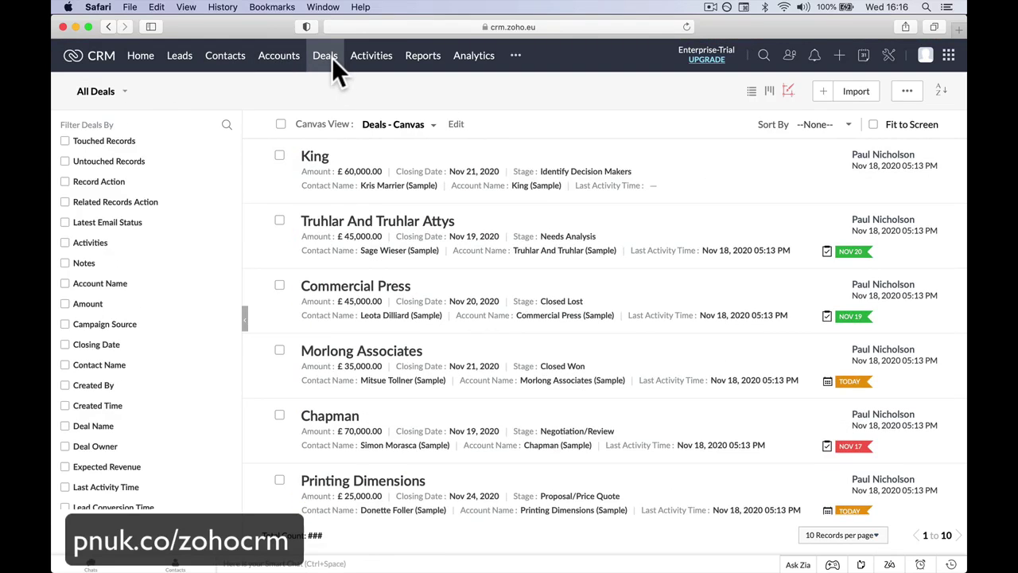
{"action": "left_click", "coordinate": [374, 59]}
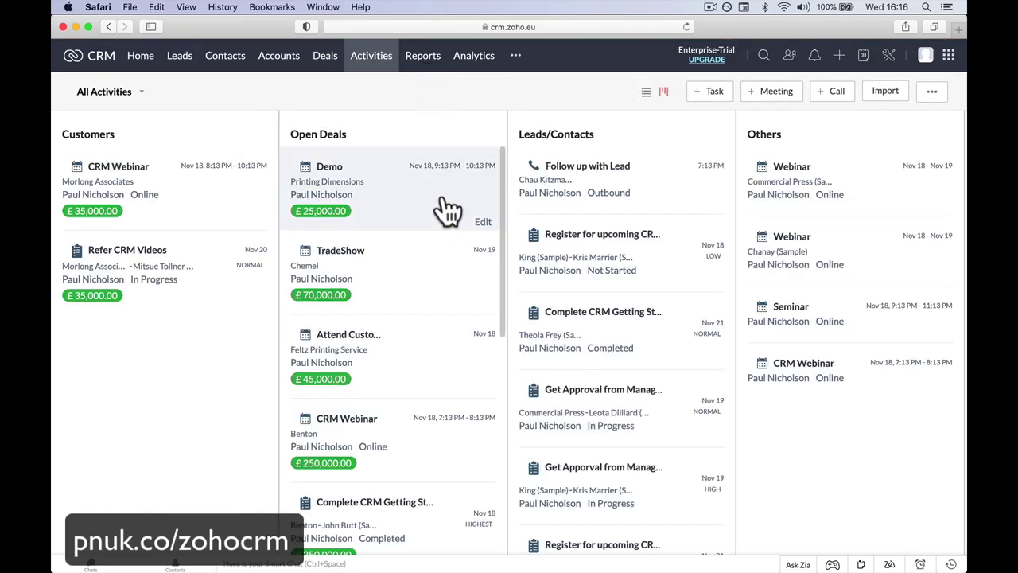
{"action": "left_click", "coordinate": [432, 67]}
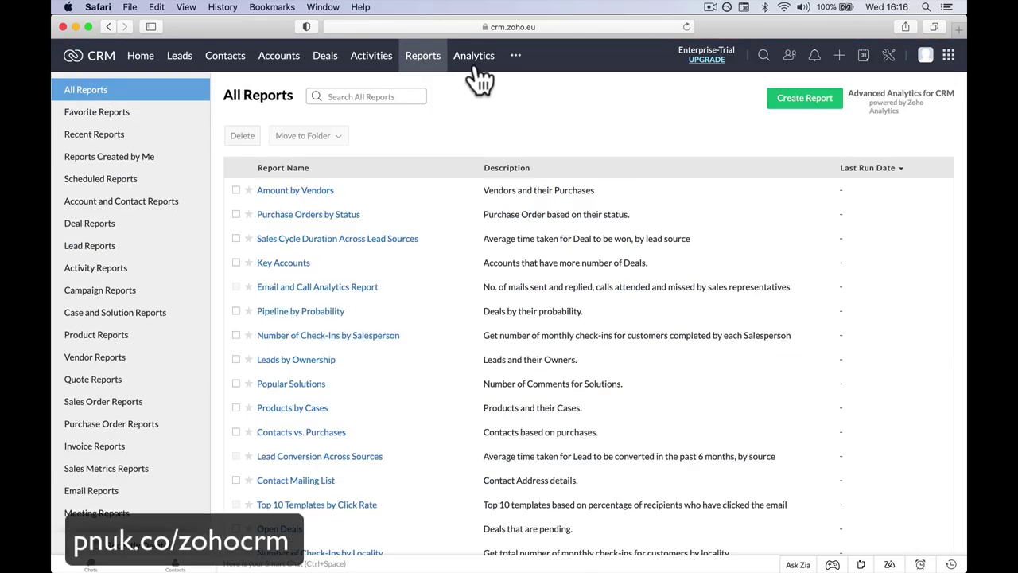
{"action": "left_click", "coordinate": [475, 60]}
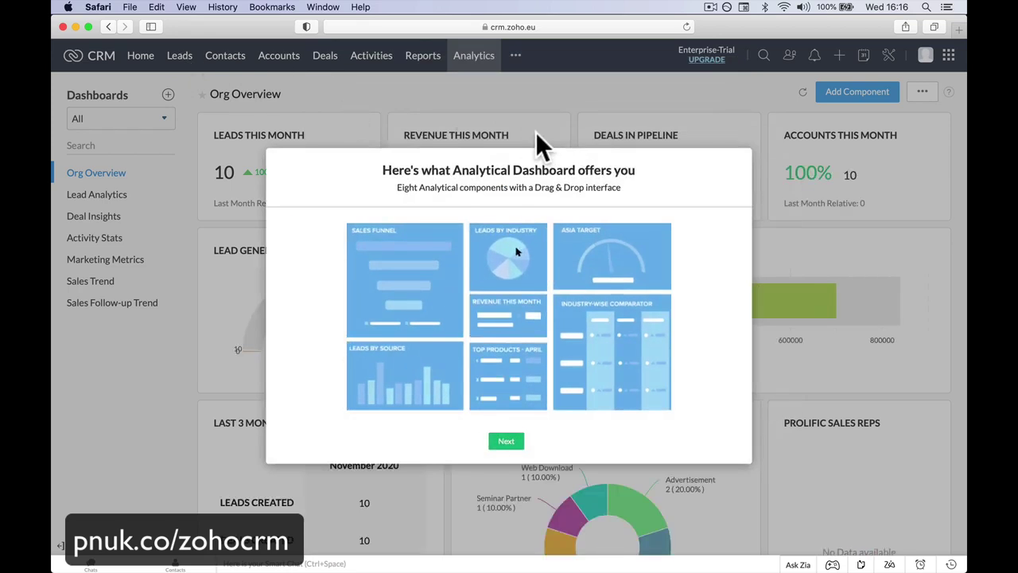
{"action": "left_click", "coordinate": [504, 442]}
{"action": "left_click", "coordinate": [503, 443]}
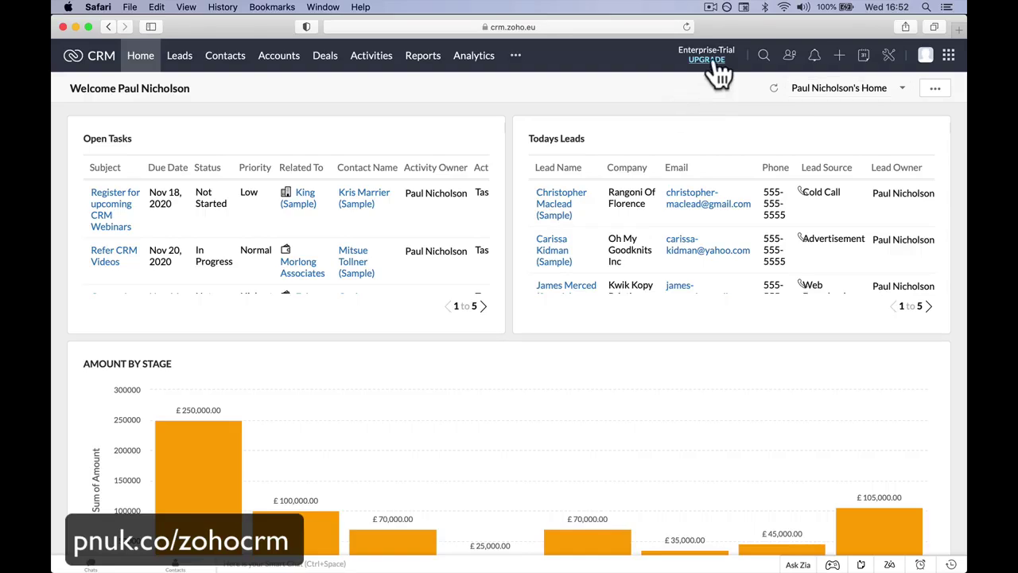
{"action": "left_click", "coordinate": [927, 60]}
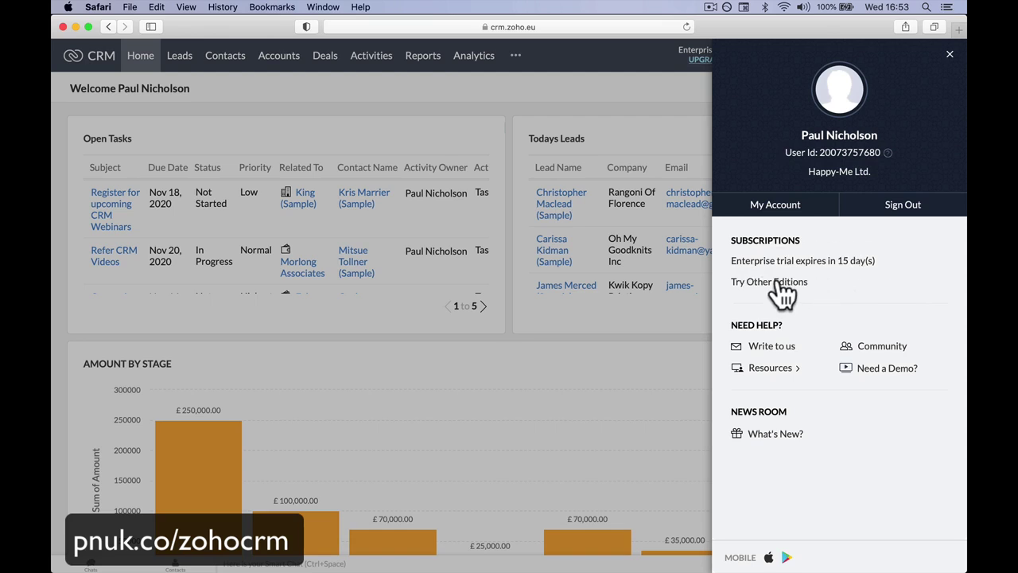
{"action": "left_click", "coordinate": [778, 285]}
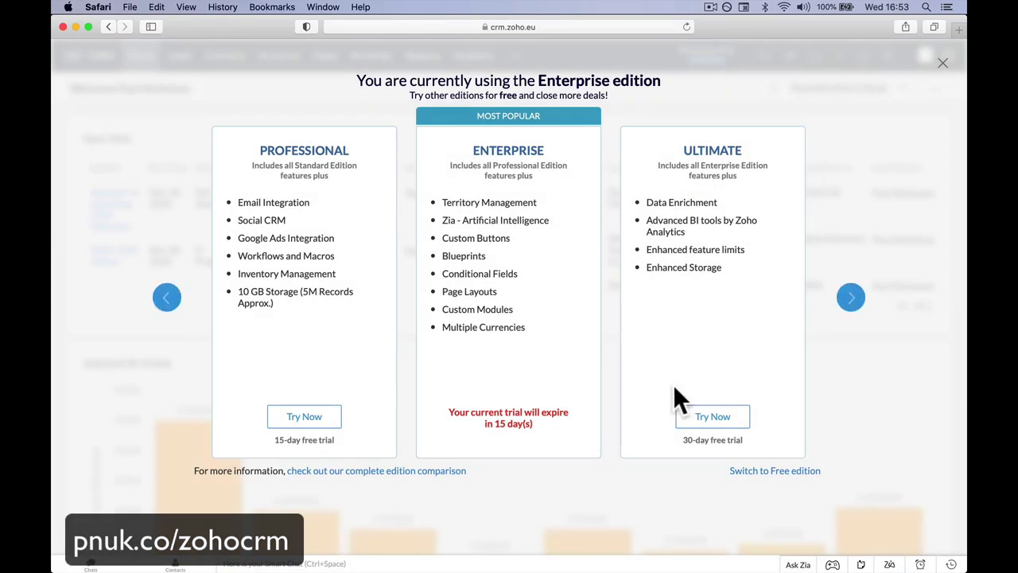
{"action": "left_click", "coordinate": [769, 470]}
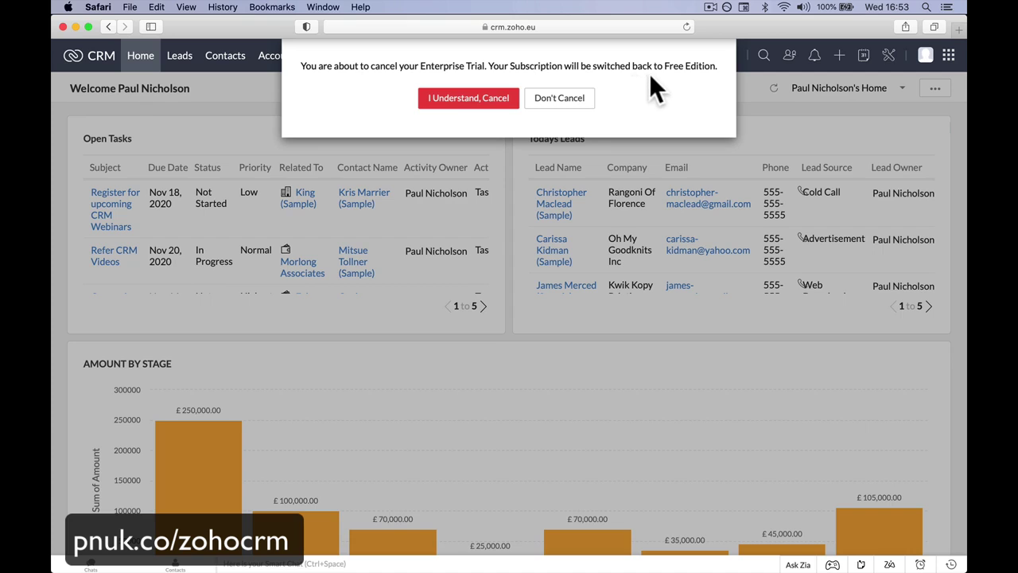
{"action": "left_click", "coordinate": [480, 98]}
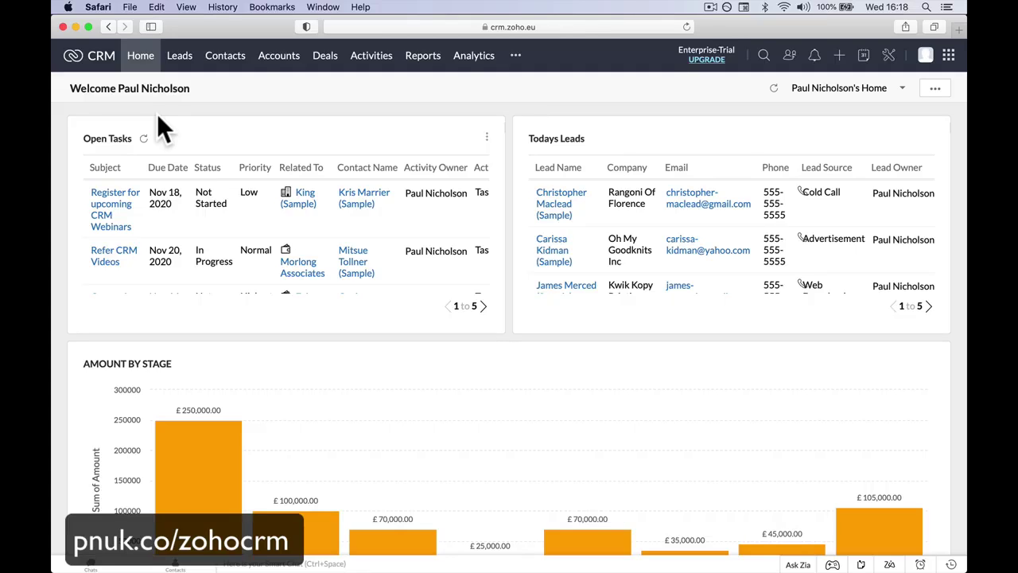
Step: Go to Setup and open the Users page under Users and Control
{"action": "left_click", "coordinate": [891, 61]}
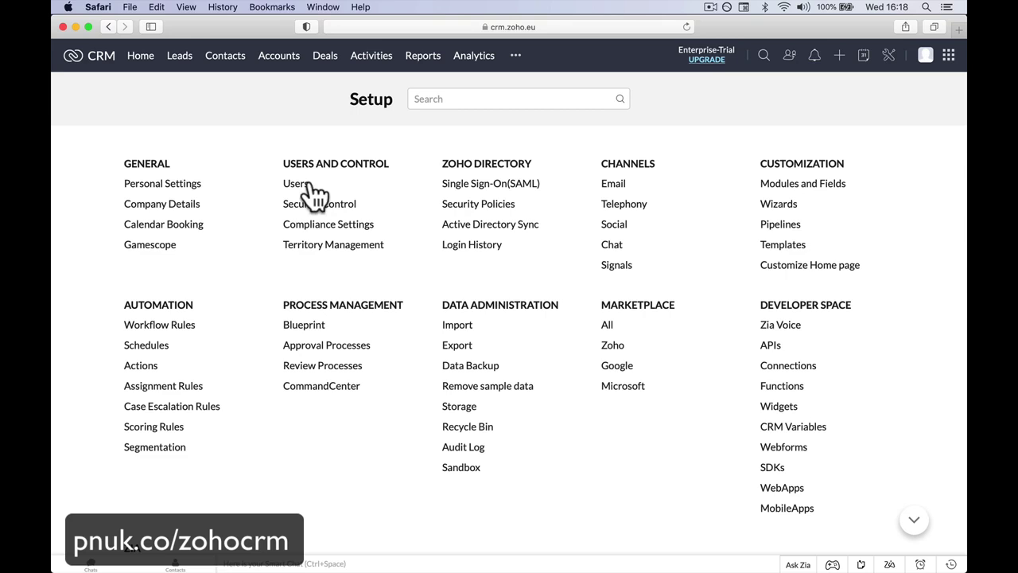
{"action": "left_click", "coordinate": [308, 187]}
Step: Start a new user and enter their first name, last name and e-mail address
{"action": "left_click", "coordinate": [467, 158]}
{"action": "left_click", "coordinate": [440, 134]}
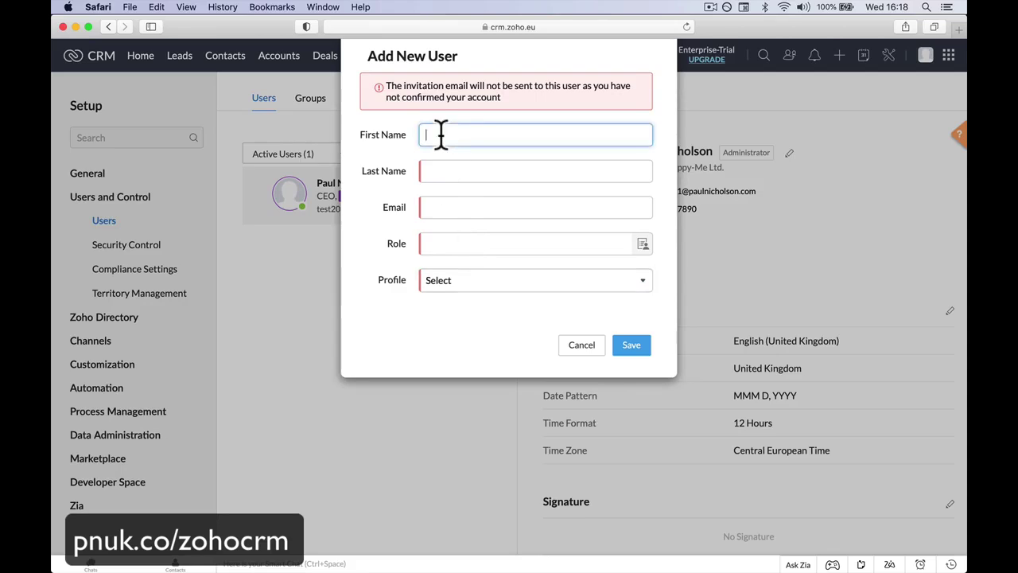
{"action": "type", "text": "Sales No 1"}
{"action": "key", "text": "super+a"}
{"action": "type", "text": "Sarr"}
{"action": "key", "text": "BackSpace"}
{"action": "type", "text": "ah"}
{"action": "key", "text": "BackSpace"}
{"action": "key", "text": "BackSpace"}
{"action": "key", "text": "BackSpace"}
{"action": "type", "text": "rah Sale"}
{"action": "key", "text": "BackSpace"}
{"action": "key", "text": "BackSpace"}
{"action": "key", "text": "BackSpace"}
{"action": "key", "text": "BackSpace"}
{"action": "key", "text": "Tab"}
{"action": "type", "text": "Sales"}
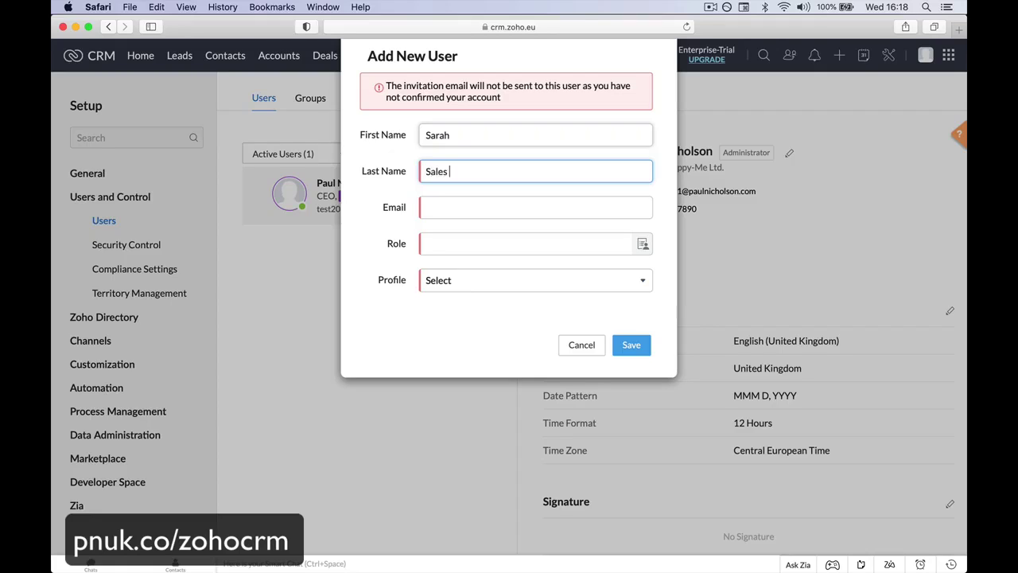
{"action": "key", "text": "Tab"}
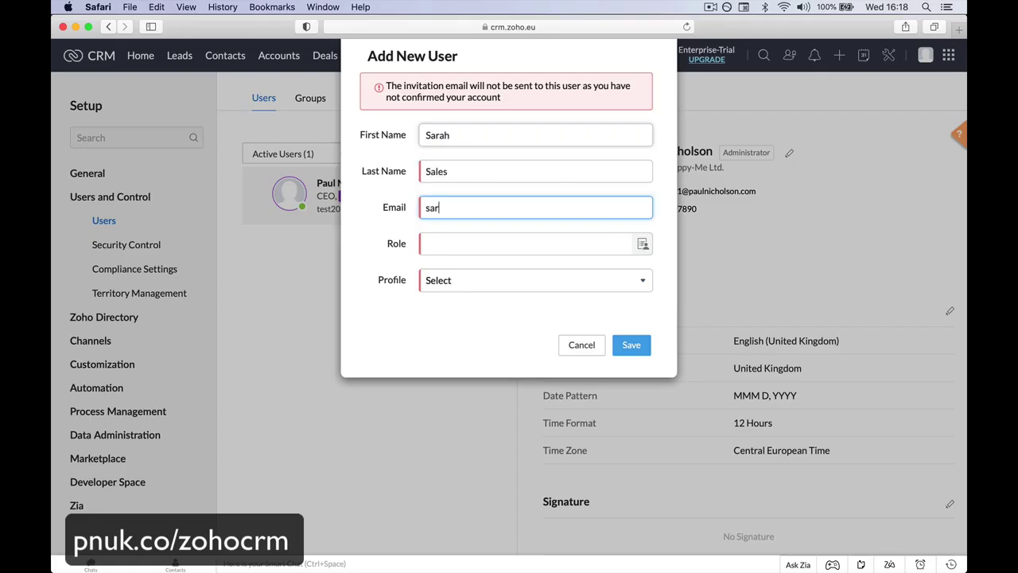
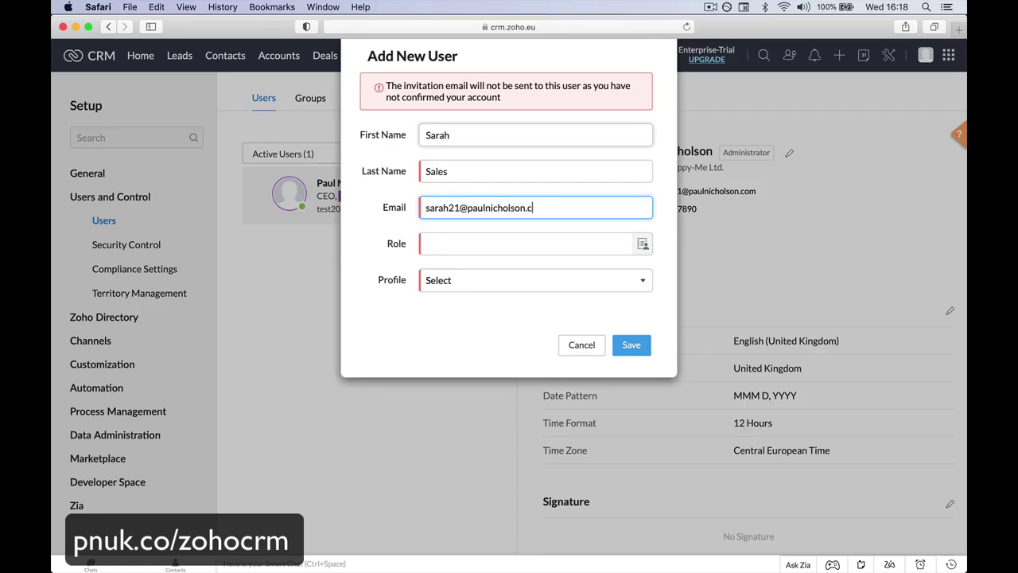
Step: Give the new user the Manager role and Standard profile, then save
{"action": "key", "text": "Tab"}
{"action": "left_click", "coordinate": [642, 244]}
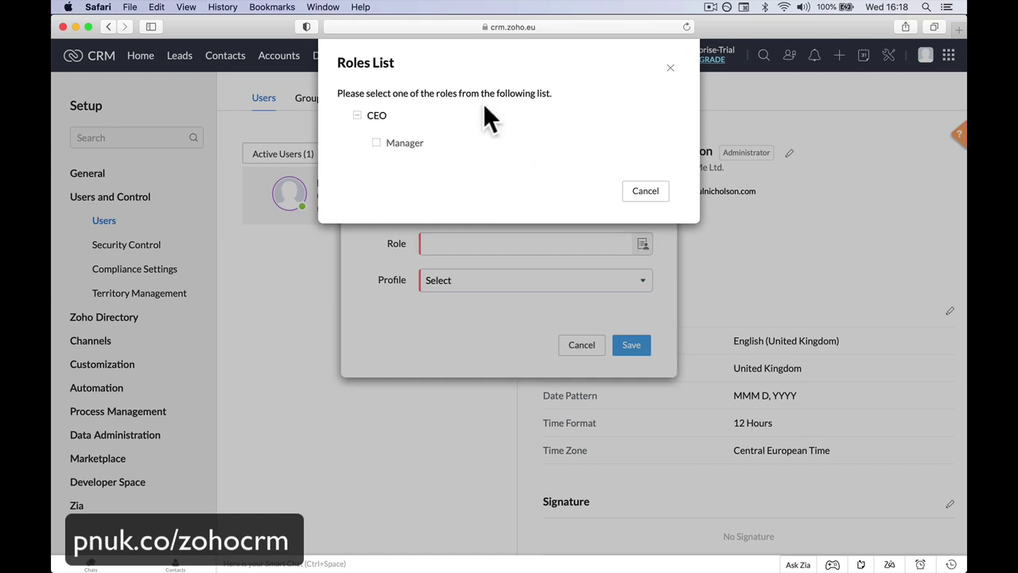
{"action": "left_click", "coordinate": [372, 117]}
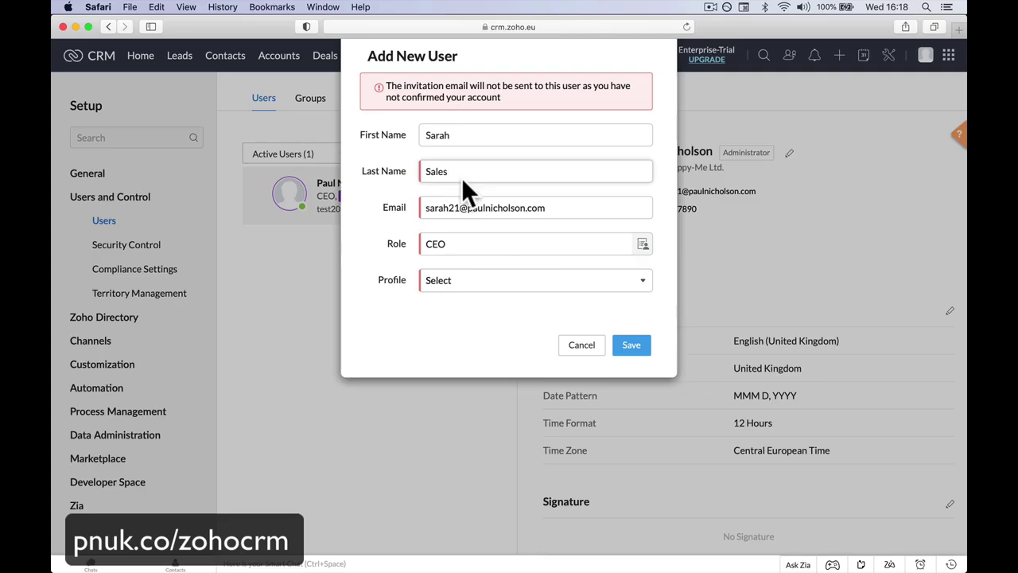
{"action": "left_click", "coordinate": [641, 245]}
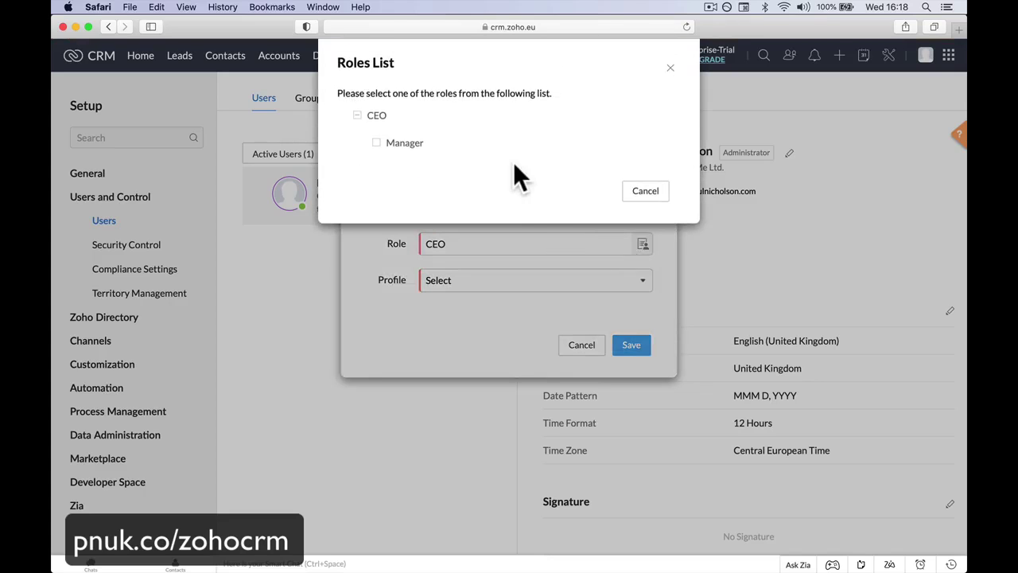
{"action": "left_click", "coordinate": [389, 140]}
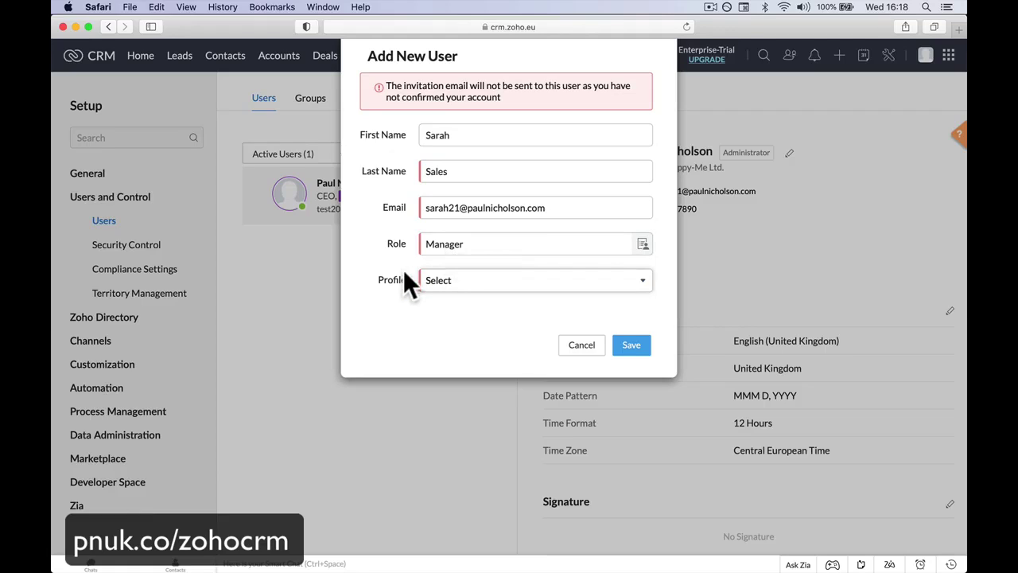
{"action": "left_click", "coordinate": [493, 280]}
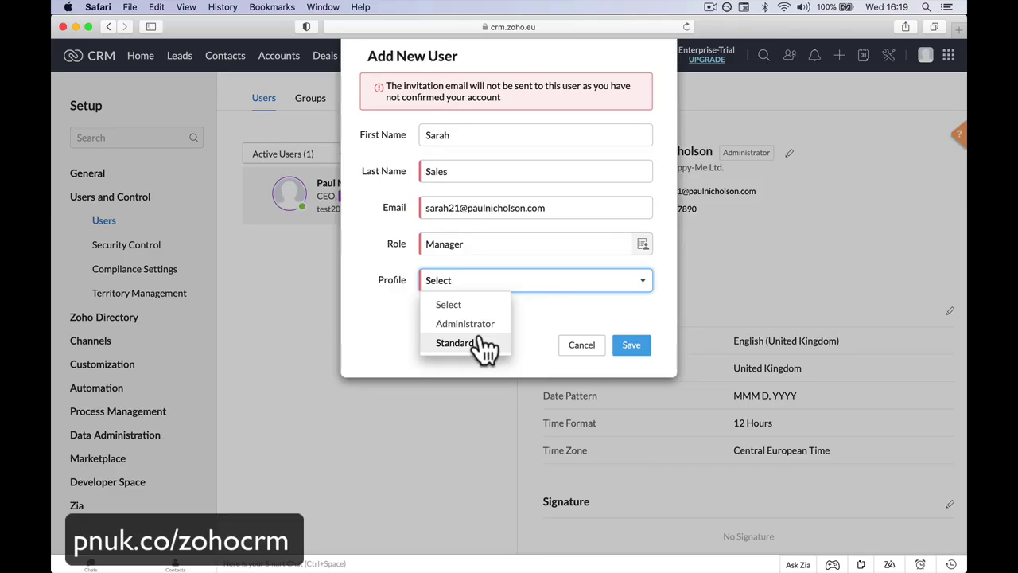
{"action": "left_click", "coordinate": [487, 343]}
{"action": "left_click", "coordinate": [634, 347]}
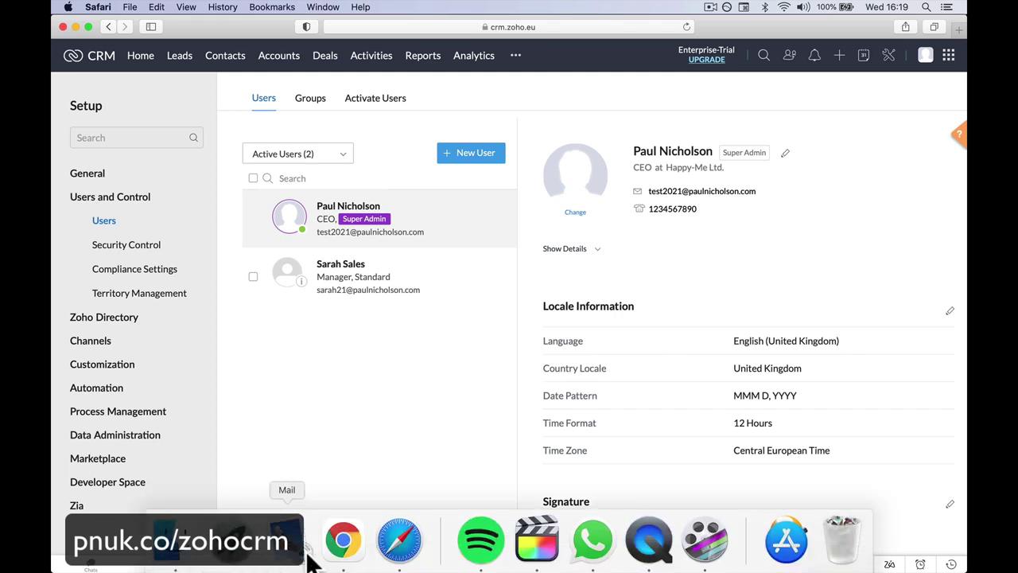
Step: Check the new user's details on the Zoho CRM Users page
{"action": "left_click", "coordinate": [298, 561]}
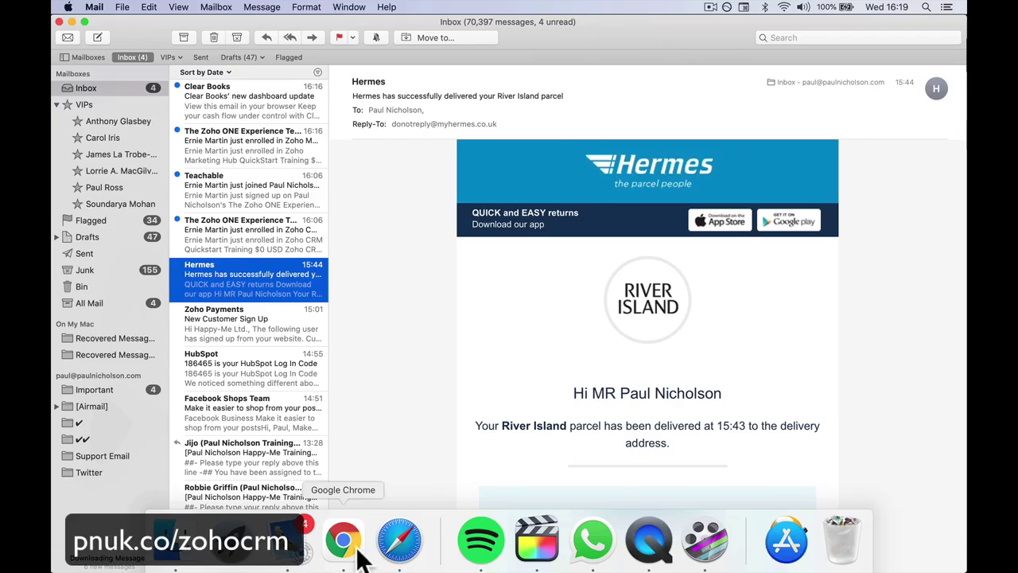
{"action": "left_click", "coordinate": [342, 541]}
{"action": "left_click", "coordinate": [398, 548]}
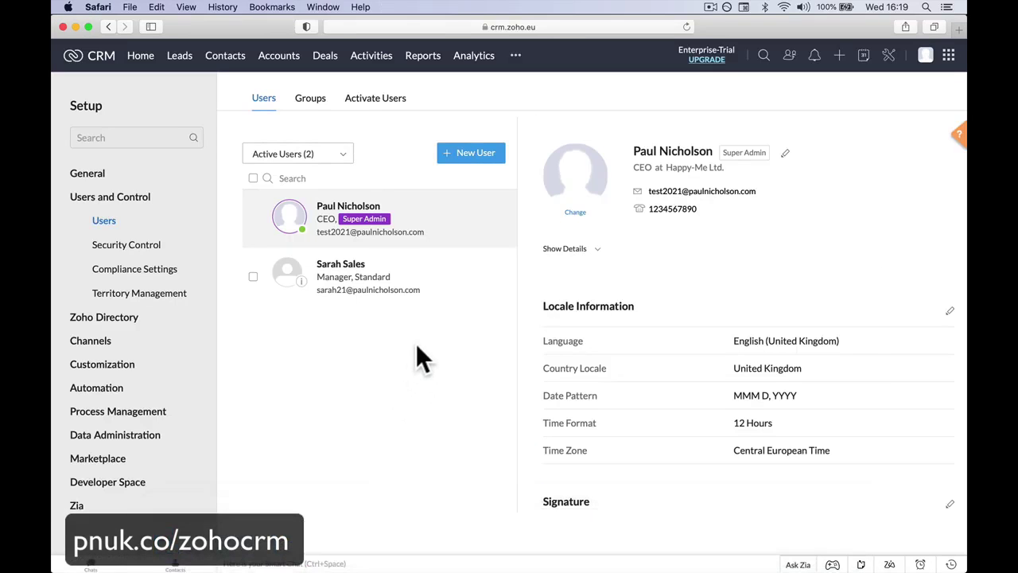
{"action": "left_click", "coordinate": [426, 275]}
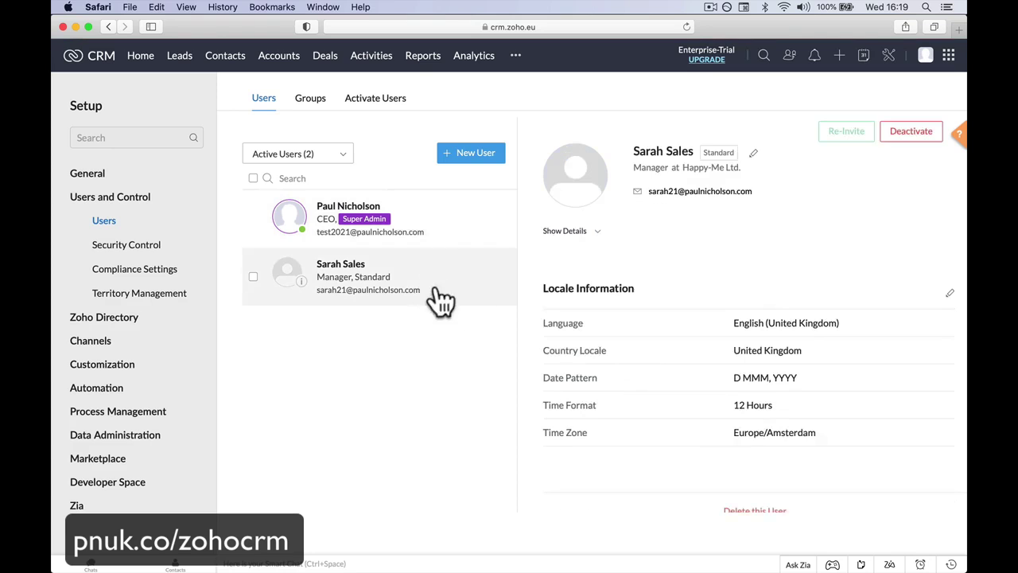
Step: Look in Mail's Junk mailbox for the Zoho CRM activation e-mail
{"action": "mouse_move", "coordinate": [355, 561]}
{"action": "left_click", "coordinate": [286, 541]}
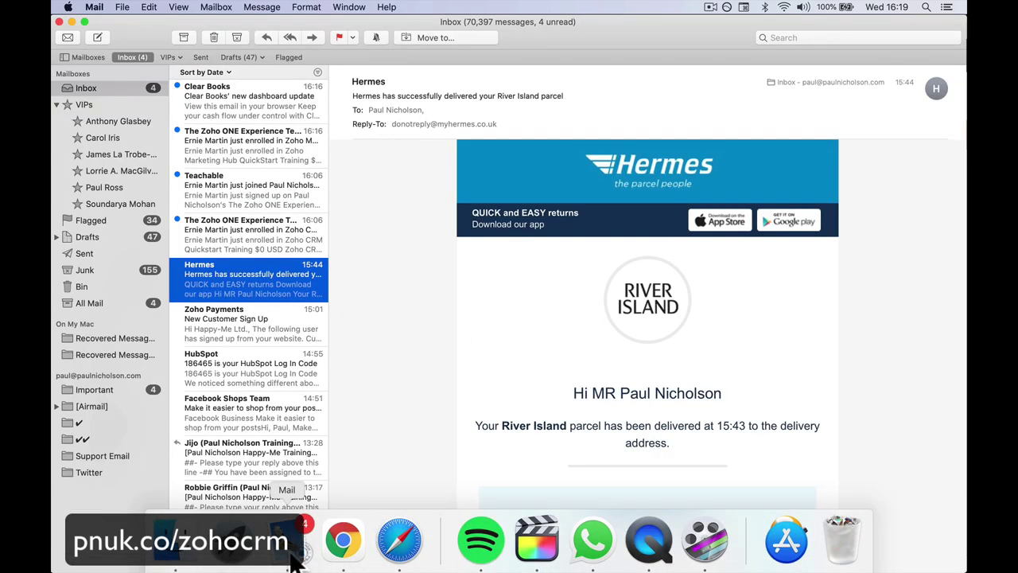
{"action": "scroll", "coordinate": [270, 379], "scroll_direction": "down", "scroll_amount": 1}
{"action": "left_click", "coordinate": [97, 268]}
Step: Move the Zoho activation e-mail into the Inbox and reopen it there
{"action": "left_click", "coordinate": [223, 105]}
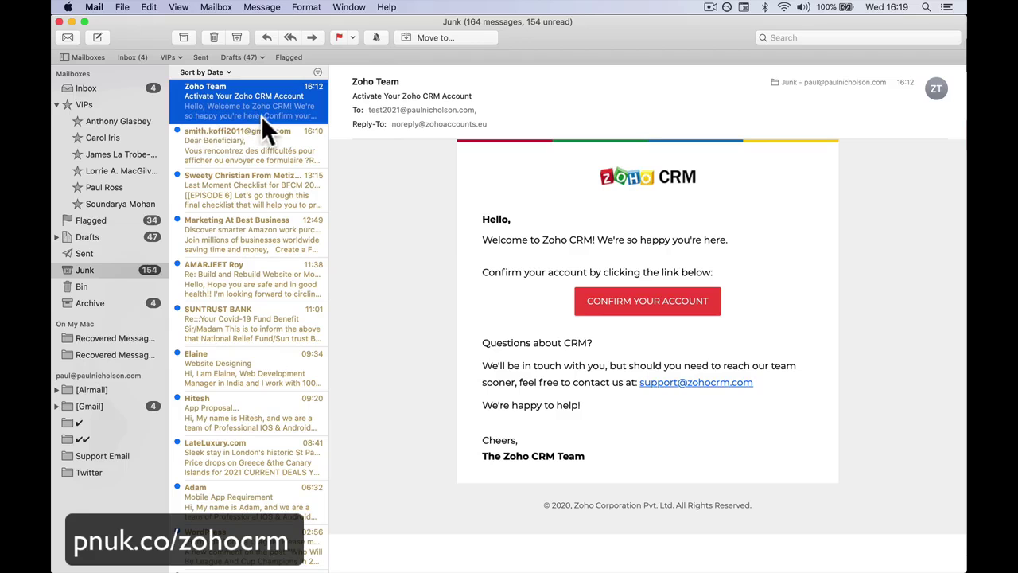
{"action": "left_click", "coordinate": [236, 36]}
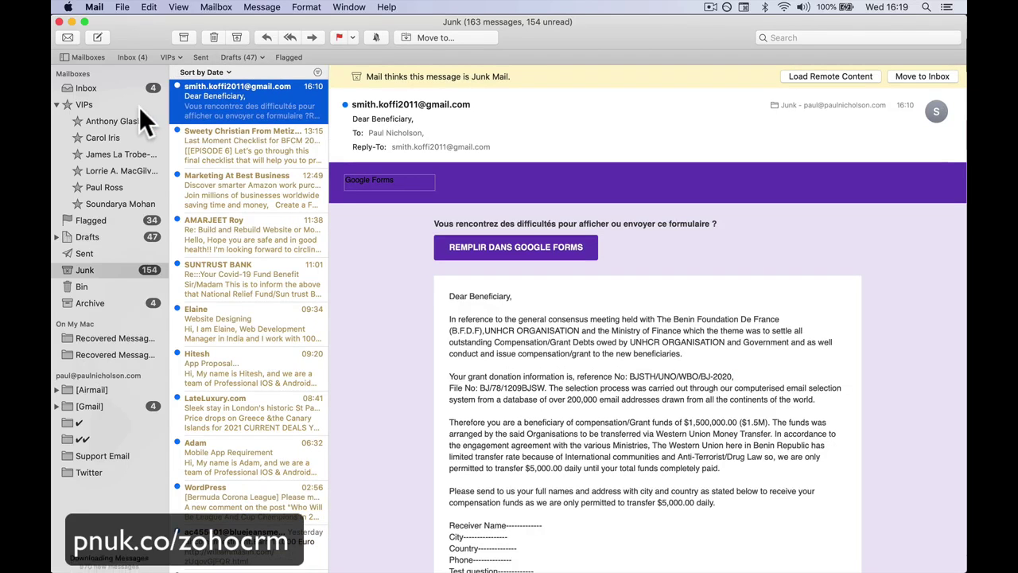
{"action": "left_click", "coordinate": [131, 89]}
{"action": "left_click", "coordinate": [221, 191]}
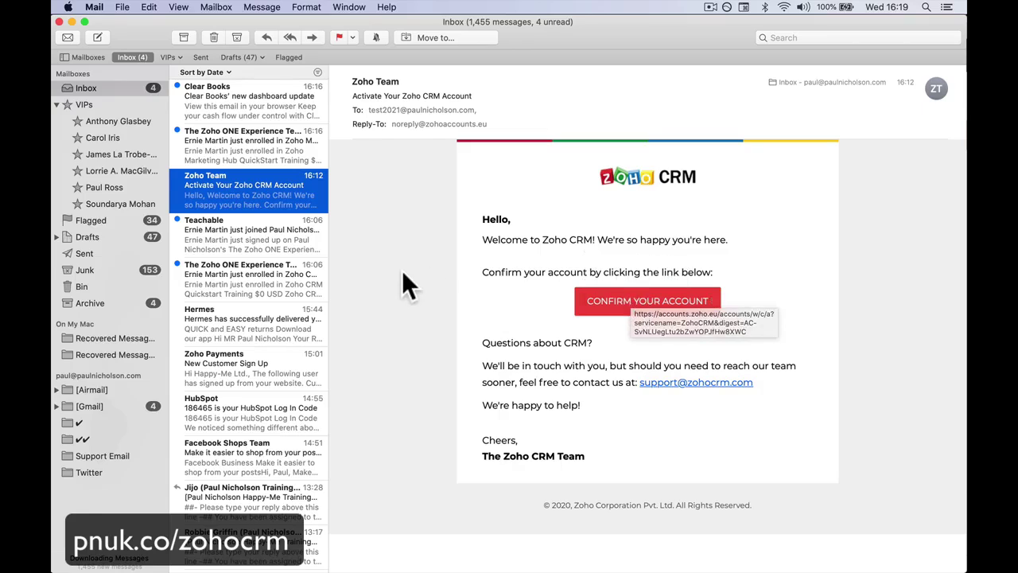
Step: Copy the CONFIRM YOUR ACCOUNT link and return to the browser
{"action": "scroll", "coordinate": [222, 330], "scroll_direction": "up", "scroll_amount": 3}
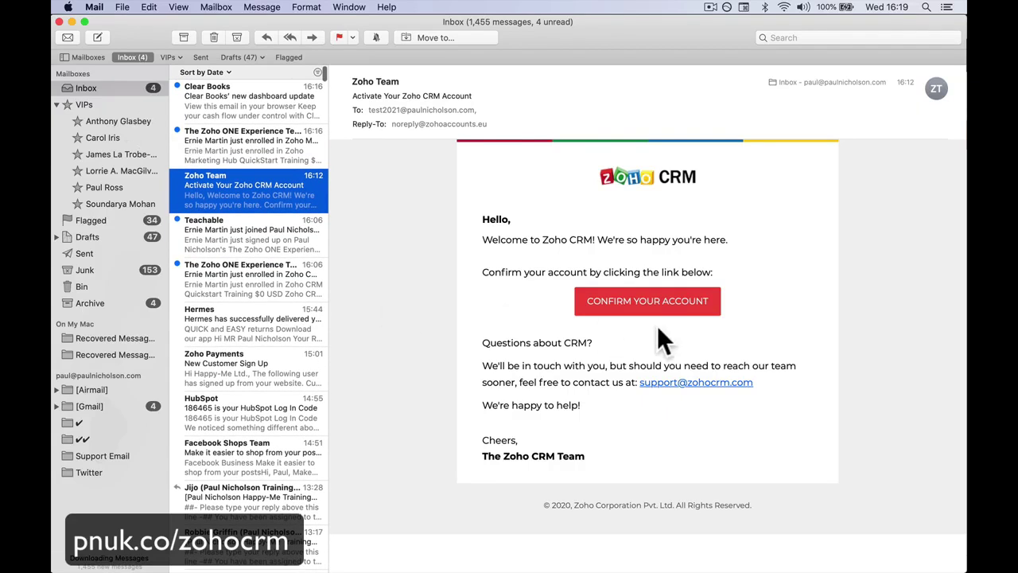
{"action": "right_click", "coordinate": [652, 303]}
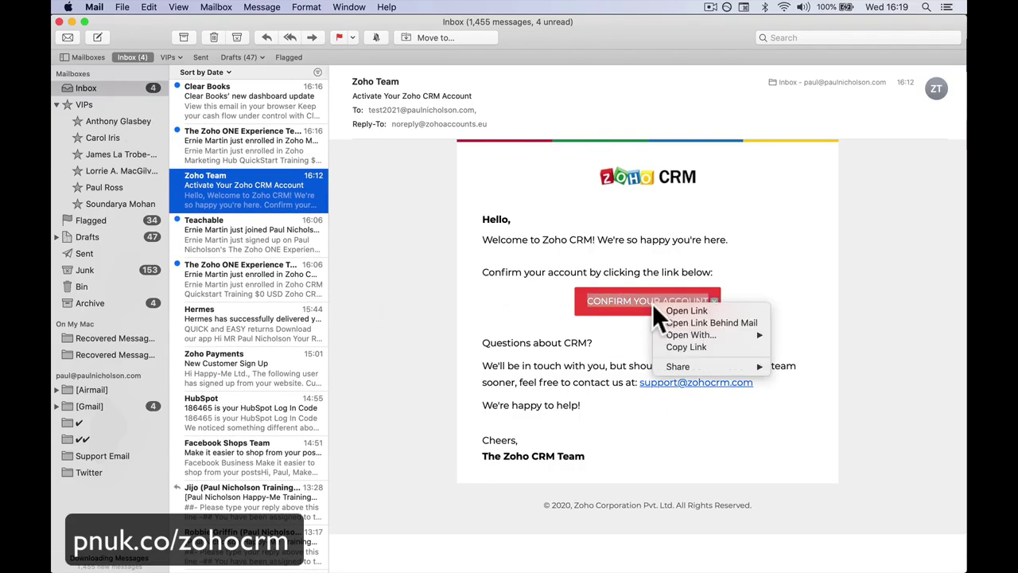
{"action": "left_click", "coordinate": [672, 349]}
{"action": "left_click", "coordinate": [400, 536]}
Step: Load the pasted confirmation link, verify the Zoho account and go to CRM Setup
{"action": "left_click", "coordinate": [530, 27]}
{"action": "key", "text": "super+v"}
{"action": "key", "text": "Return"}
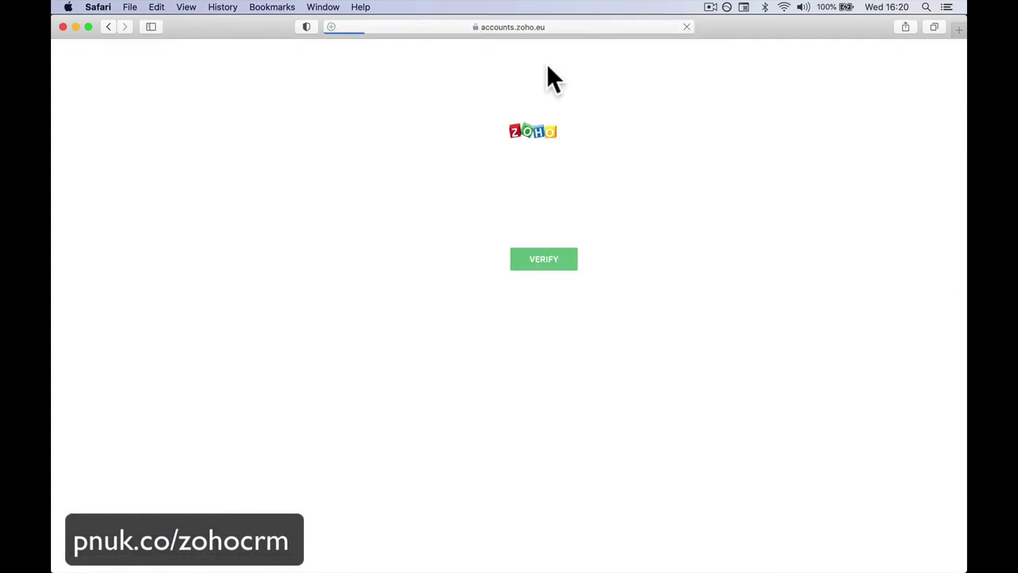
{"action": "left_click", "coordinate": [532, 257]}
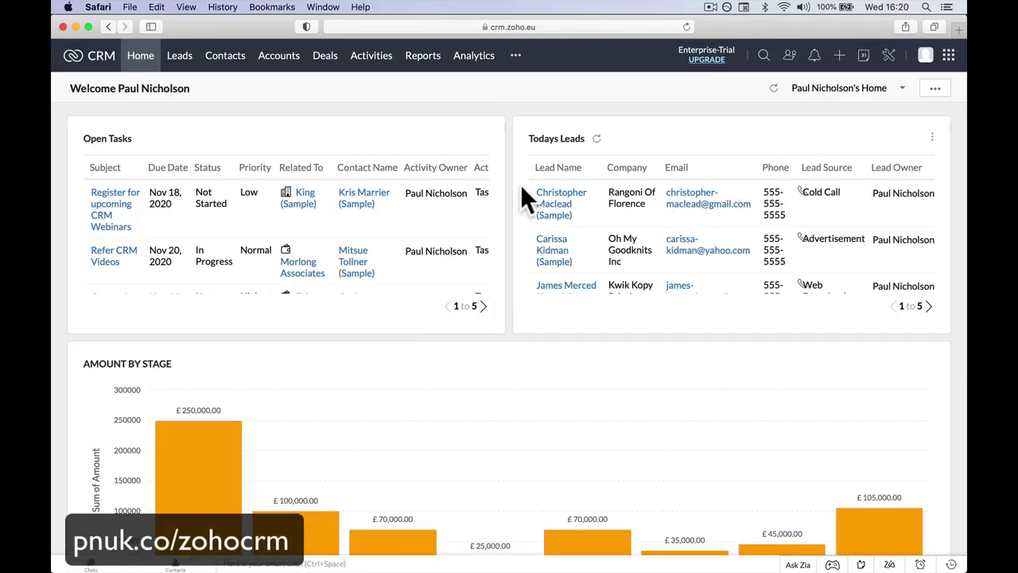
{"action": "left_click", "coordinate": [888, 55]}
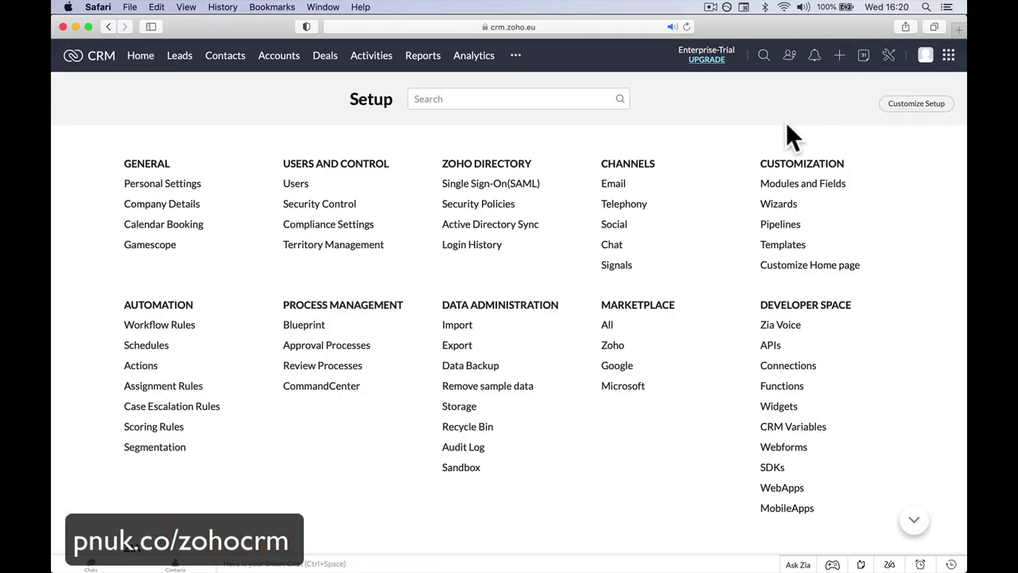
Step: Re-invite the new Manager user from the Users list and close the confirmation
{"action": "left_click", "coordinate": [304, 183]}
{"action": "left_click", "coordinate": [375, 292]}
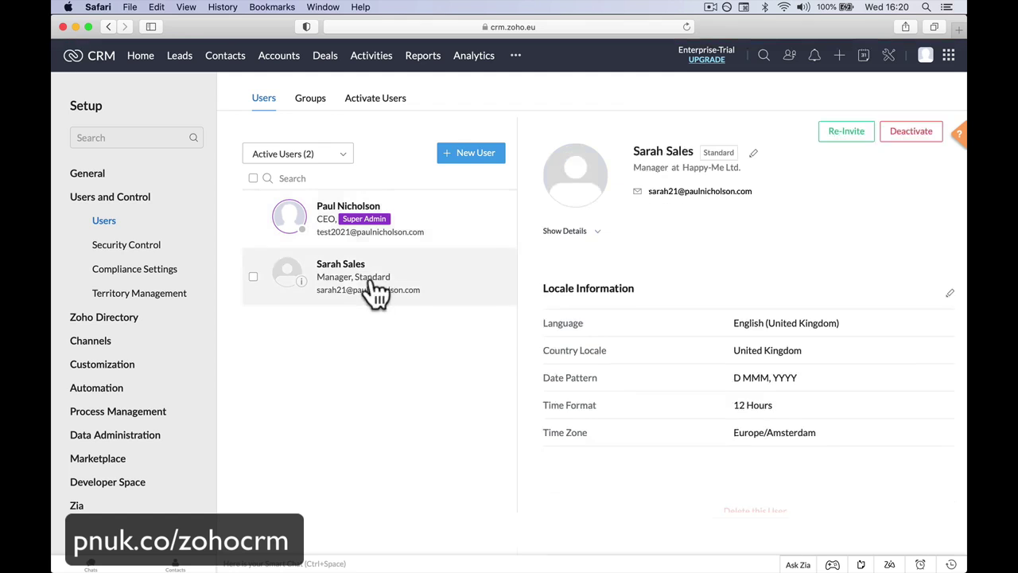
{"action": "scroll", "coordinate": [600, 469], "scroll_direction": "down", "scroll_amount": 2}
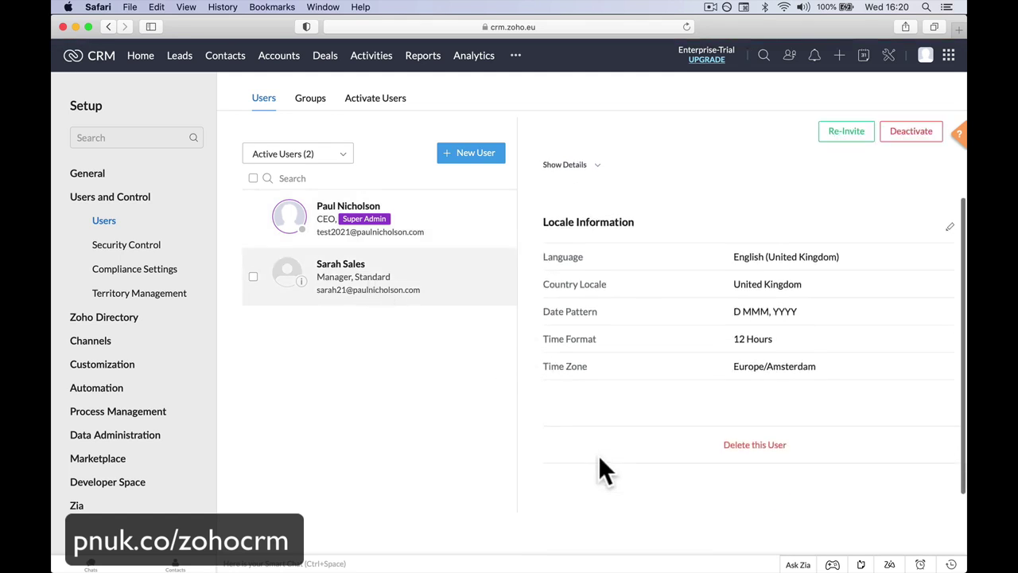
{"action": "scroll", "coordinate": [601, 469], "scroll_direction": "up", "scroll_amount": 2}
{"action": "left_click", "coordinate": [843, 133]}
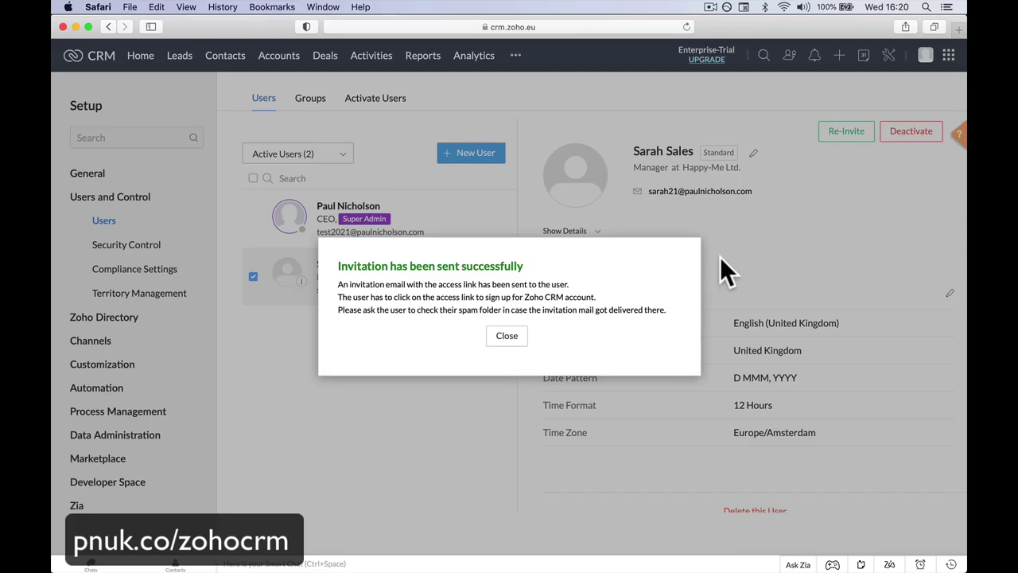
{"action": "left_click", "coordinate": [507, 335]}
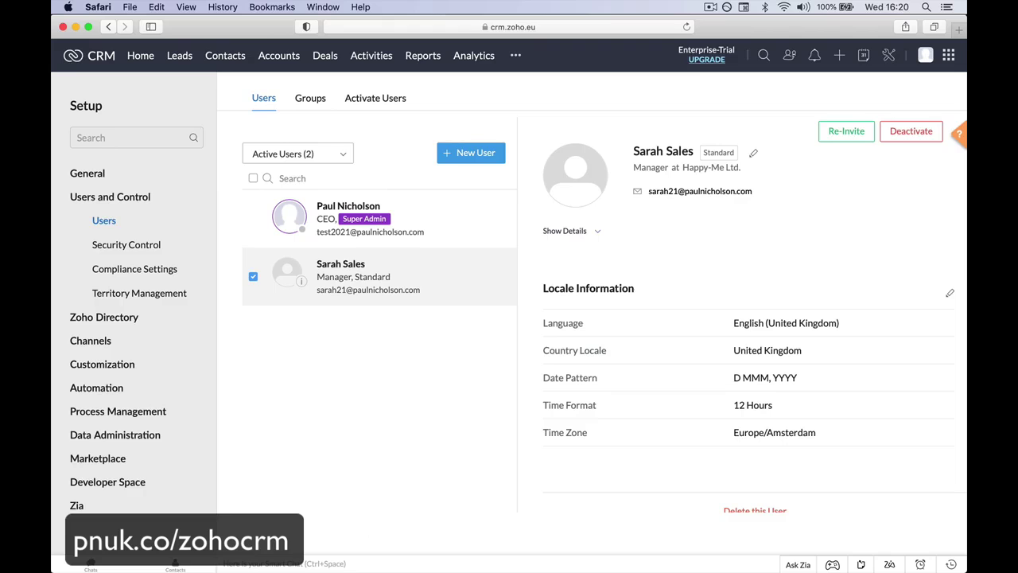
Step: Glance at Mail, then come back to the Zoho CRM Users page
{"action": "left_click", "coordinate": [290, 553]}
{"action": "left_click", "coordinate": [342, 549]}
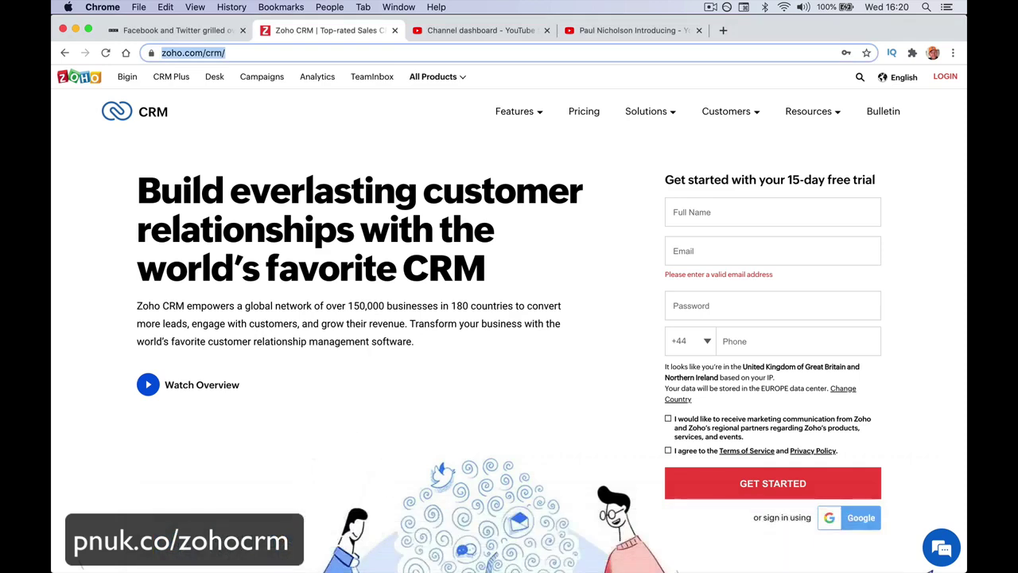
{"action": "left_click", "coordinate": [400, 541]}
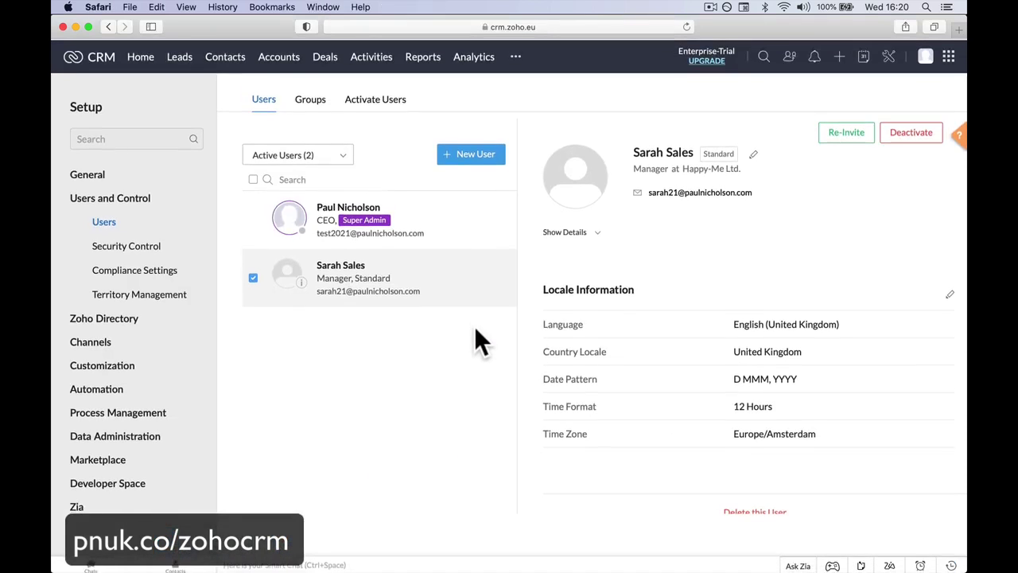
Step: Expand the new Manager user's full details on the Users page
{"action": "left_click", "coordinate": [597, 230]}
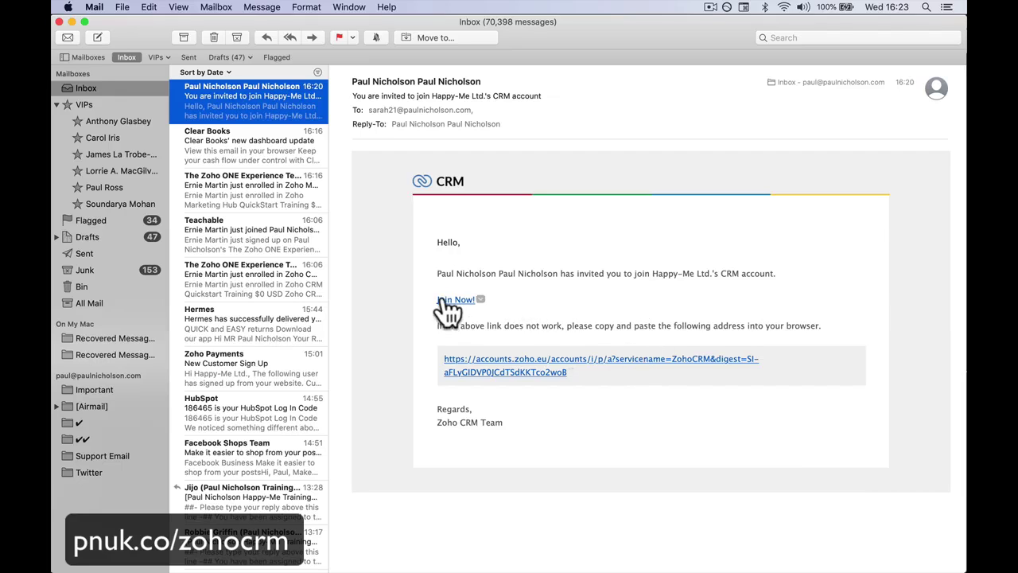
Step: Join from the invitation and create the invited user's Zoho account with their full name and a password
{"action": "left_click", "coordinate": [445, 301]}
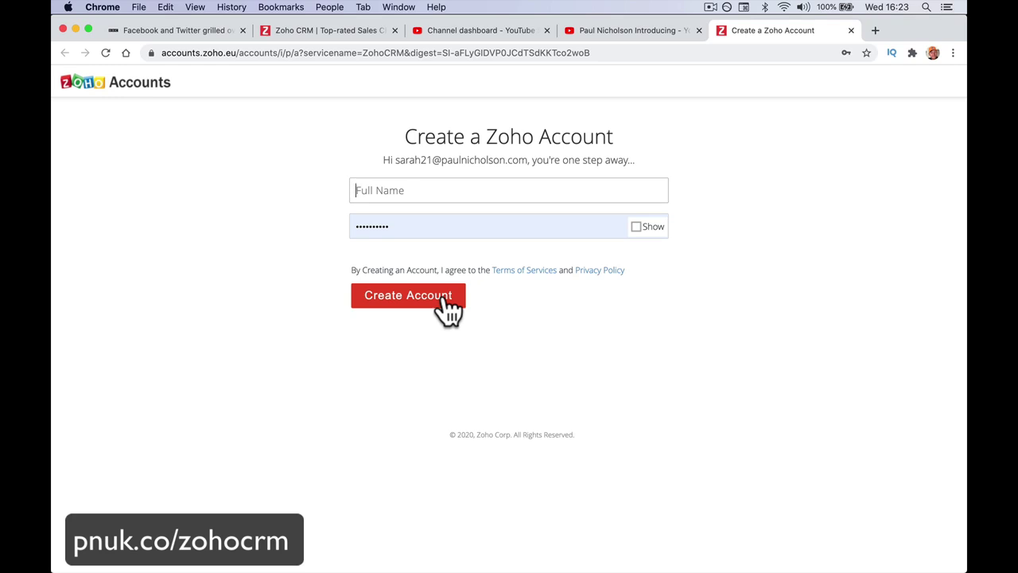
{"action": "type", "text": "Sarah sales"}
{"action": "key", "text": "Tab"}
{"action": "type", "text": "pas"}
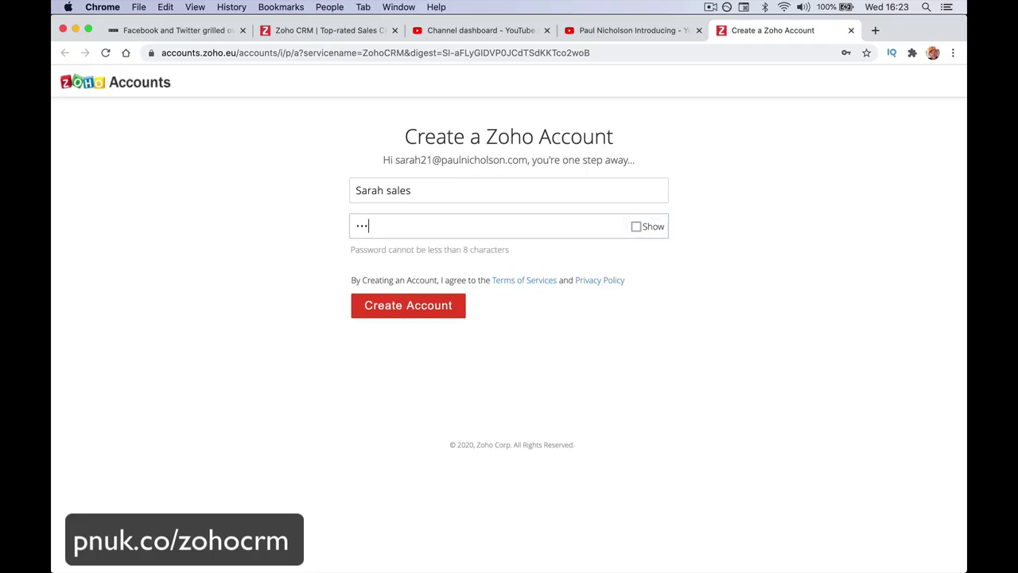
{"action": "type", "text": "sword12"}
{"action": "left_click", "coordinate": [440, 303]}
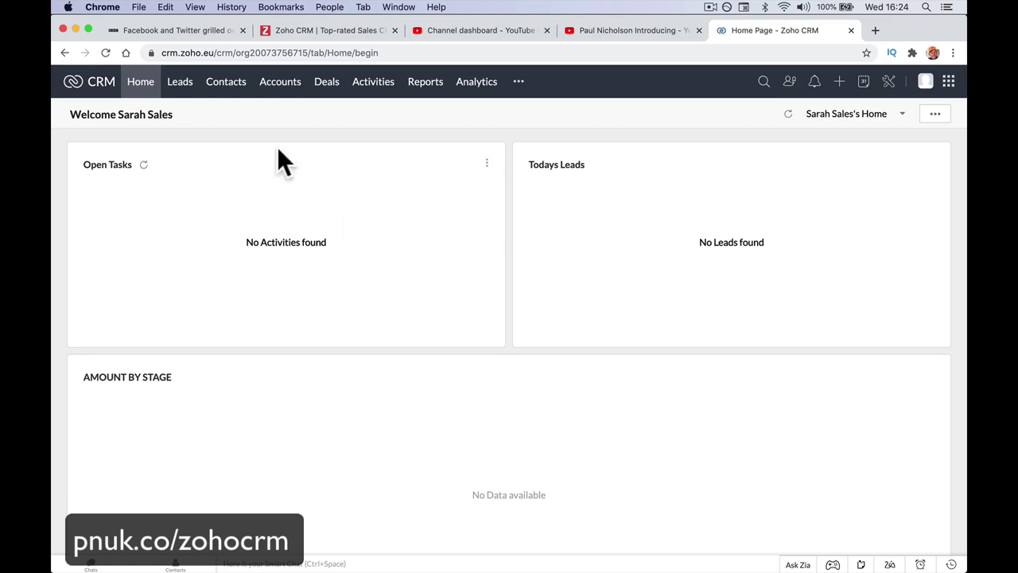
Step: Check the new user's Leads, Contacts, Accounts and Deals modules, confirming each shows no records
{"action": "left_click", "coordinate": [181, 89]}
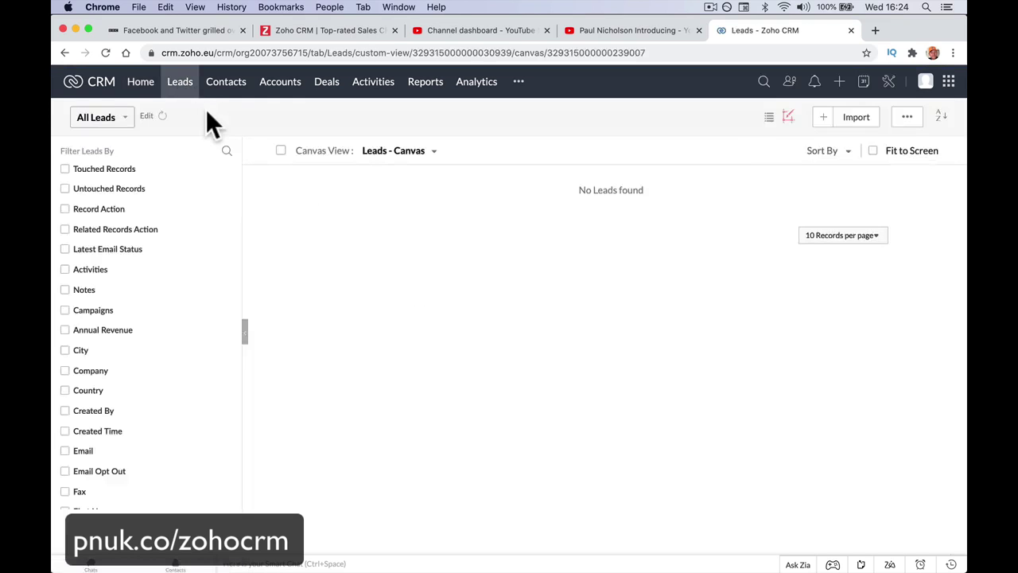
{"action": "left_click", "coordinate": [223, 92]}
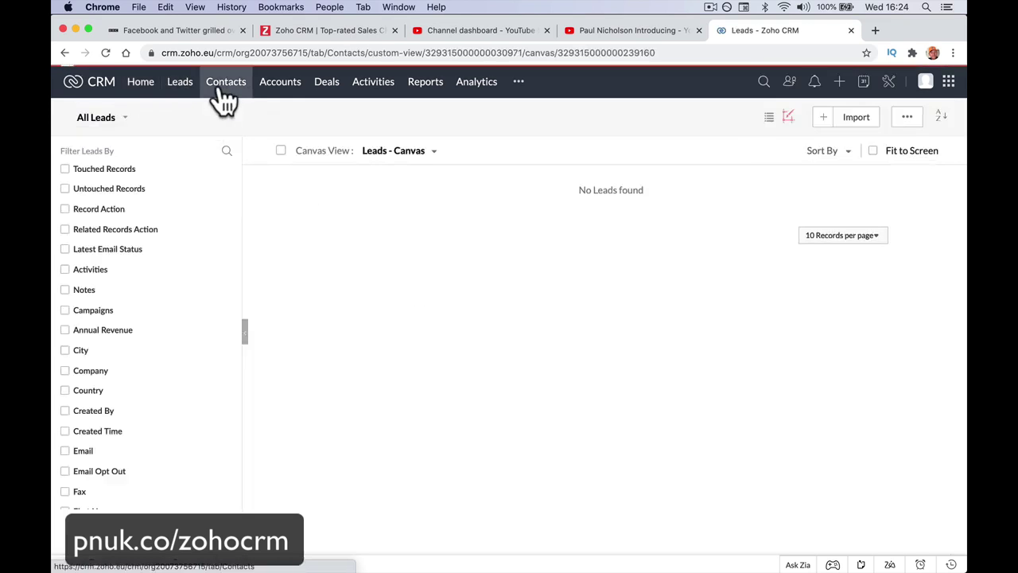
{"action": "left_click", "coordinate": [278, 96]}
{"action": "left_click", "coordinate": [329, 98]}
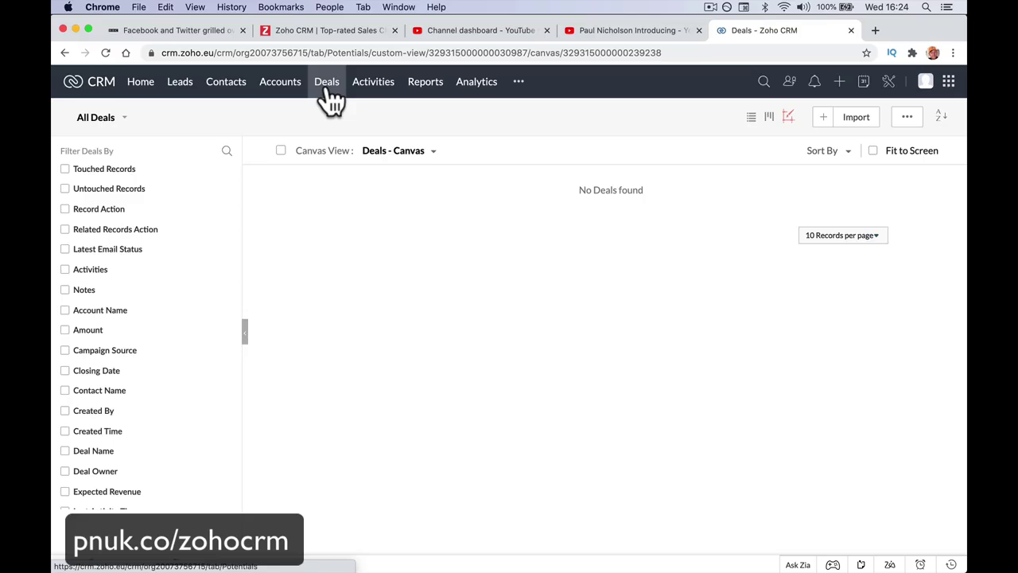
{"action": "left_click", "coordinate": [278, 97]}
{"action": "left_click", "coordinate": [226, 99]}
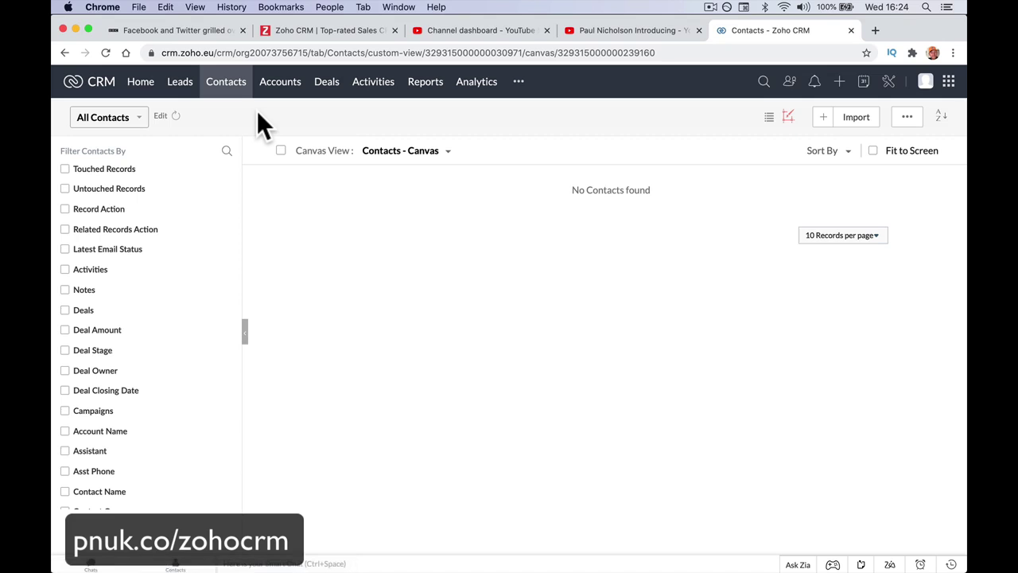
{"action": "left_click", "coordinate": [280, 87]}
{"action": "left_click", "coordinate": [337, 97]}
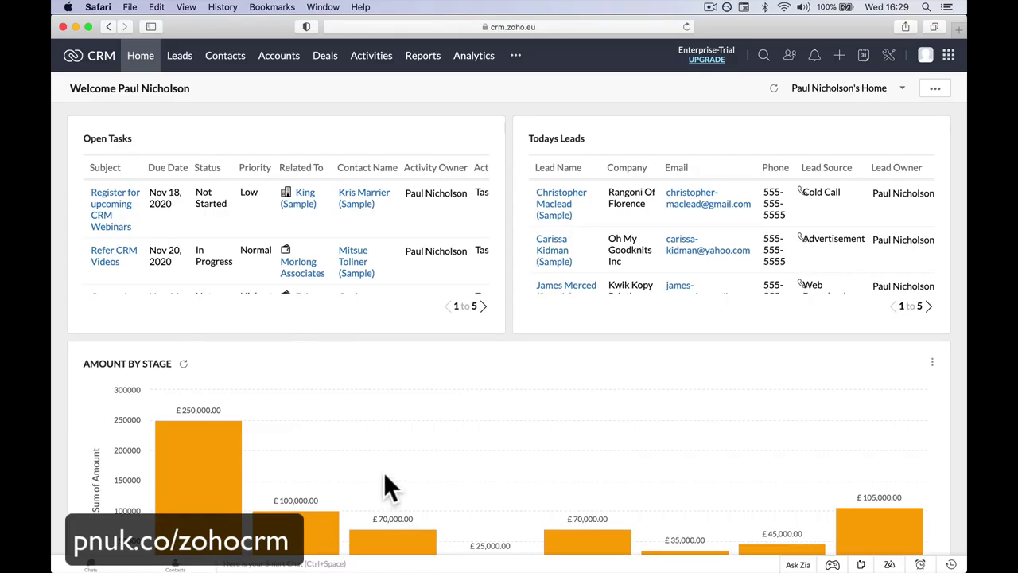
Step: Go through Setup, Users and Security Control to the Data Sharing Settings tab
{"action": "left_click", "coordinate": [891, 57]}
{"action": "left_click", "coordinate": [295, 186]}
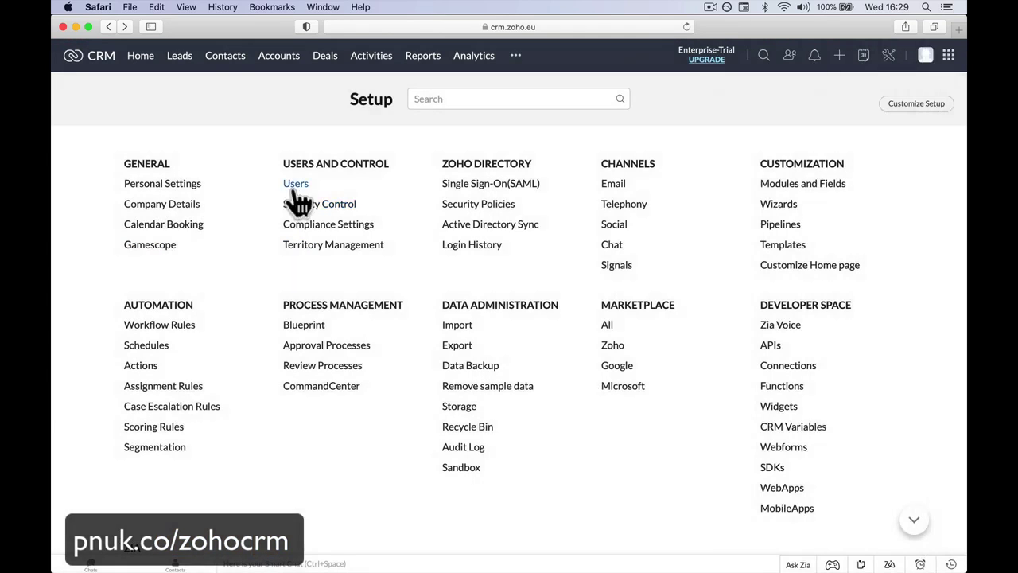
{"action": "left_click", "coordinate": [292, 184]}
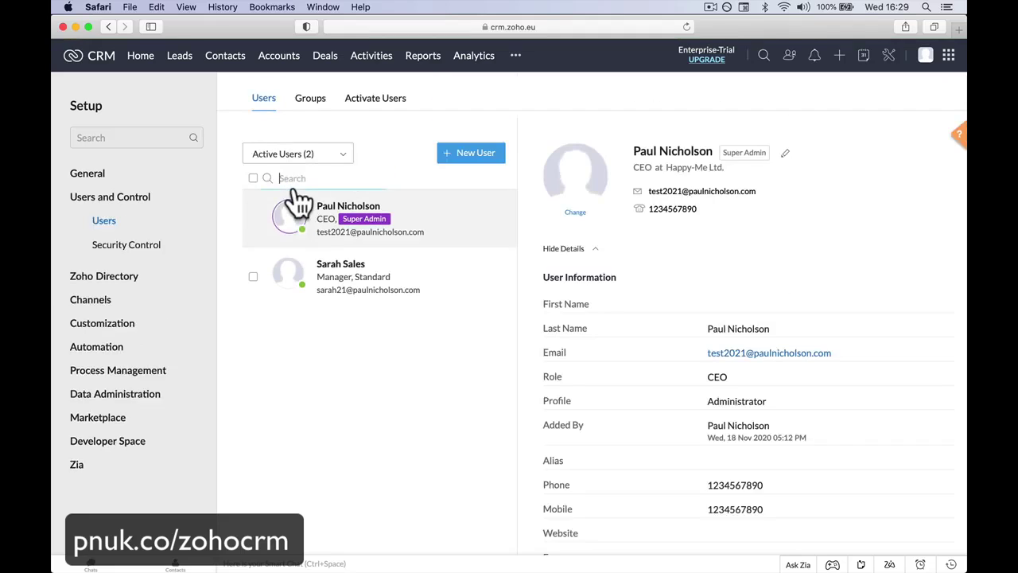
{"action": "left_click", "coordinate": [159, 248]}
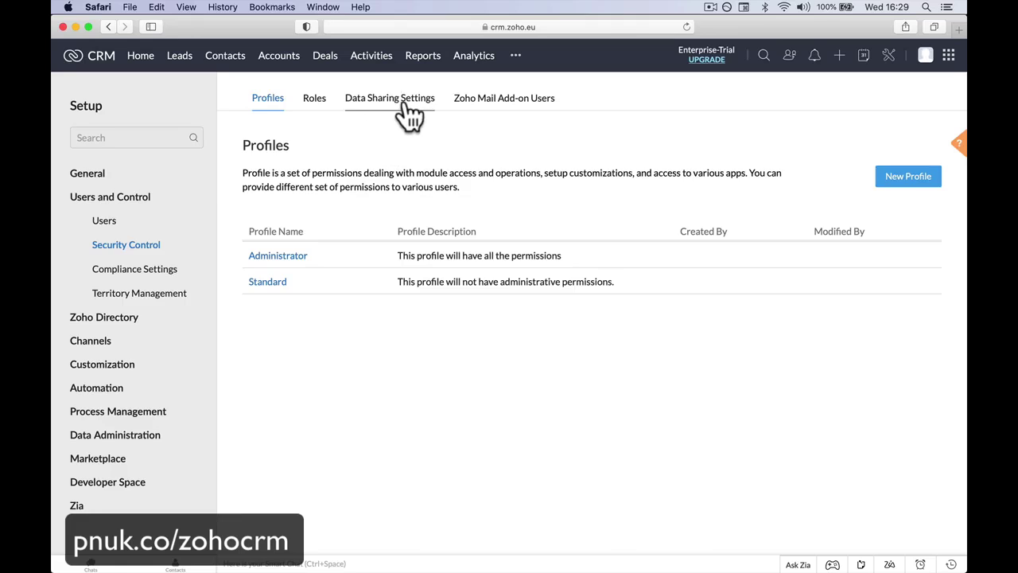
{"action": "left_click", "coordinate": [409, 116]}
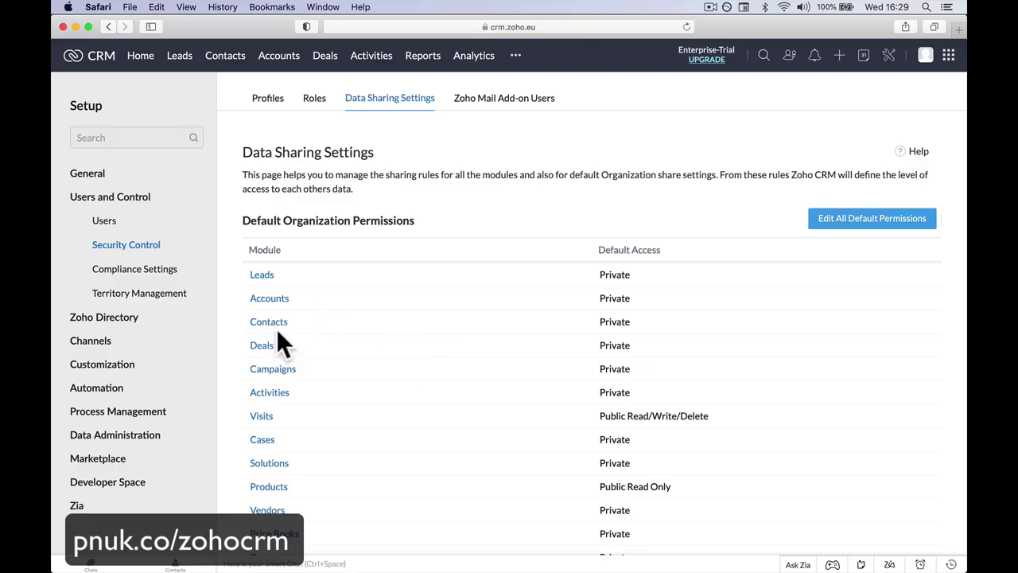
Step: Look at the access level choices for Leads' default permission, then cancel the edit
{"action": "left_click", "coordinate": [271, 280]}
{"action": "left_click", "coordinate": [614, 117]}
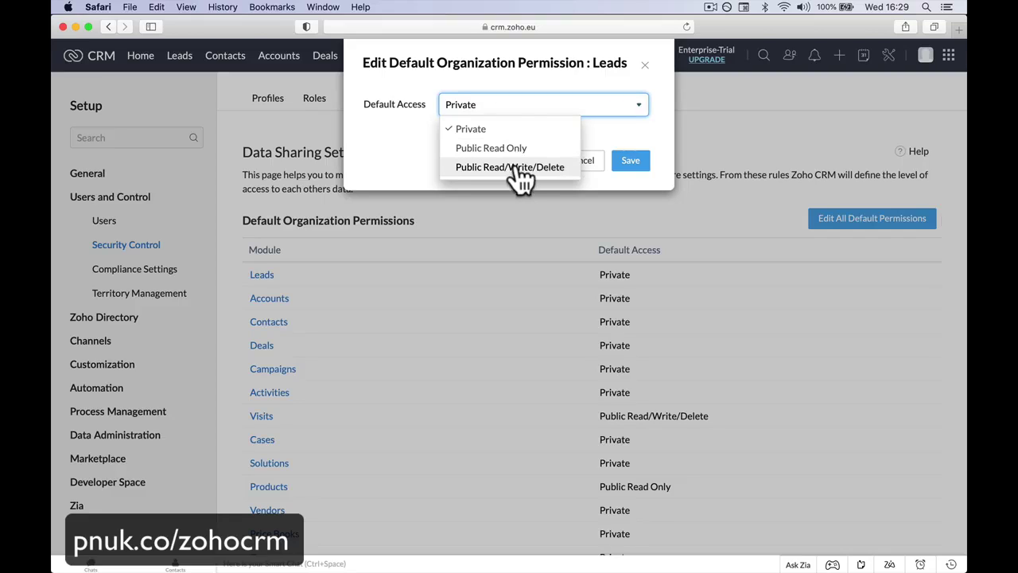
{"action": "left_click", "coordinate": [597, 159]}
Step: Set Leads, Accounts, Contacts, Campaigns and Activities to Public Read/Write/Delete, Deals to Public Read Only, and save
{"action": "left_click", "coordinate": [859, 223]}
{"action": "left_click", "coordinate": [622, 213]}
{"action": "left_click", "coordinate": [622, 241]}
{"action": "left_click", "coordinate": [622, 269]}
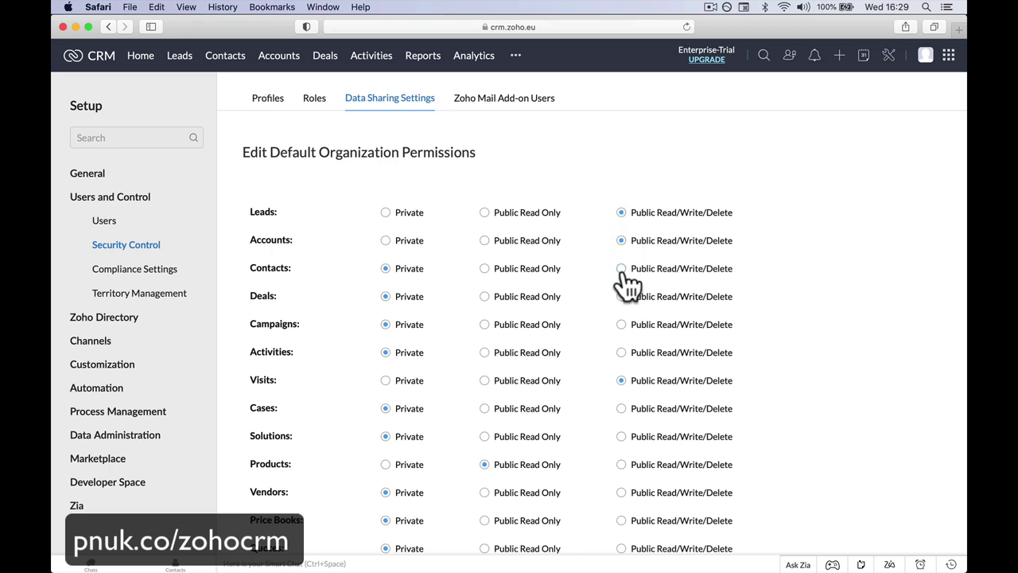
{"action": "left_click", "coordinate": [484, 297]}
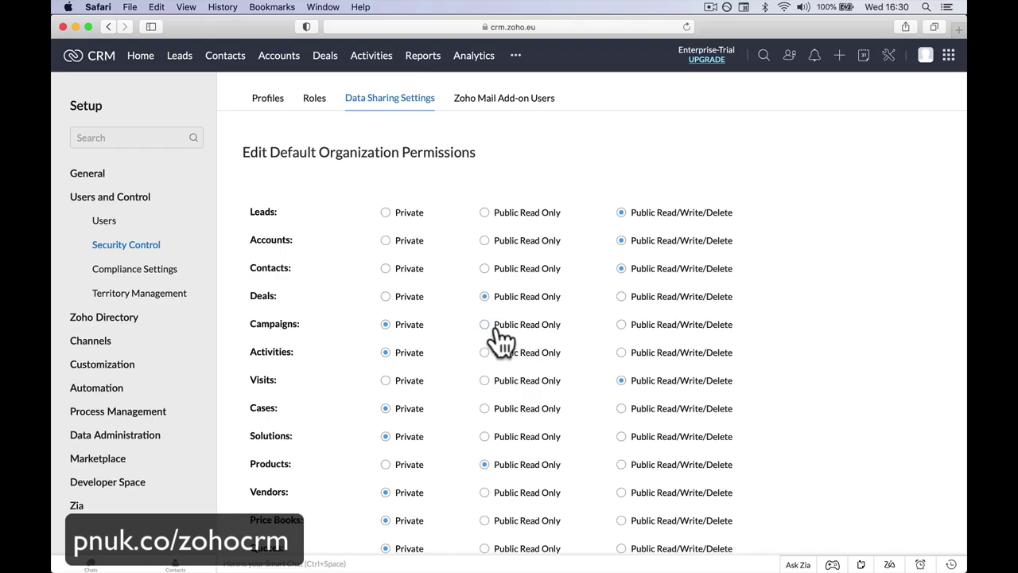
{"action": "left_click", "coordinate": [621, 324]}
{"action": "left_click", "coordinate": [621, 353]}
{"action": "scroll", "coordinate": [604, 435], "scroll_direction": "down", "scroll_amount": 5}
{"action": "left_click", "coordinate": [424, 544]}
Step: In the new user's session, reload Leads and open a sample contact from Contacts
{"action": "left_click", "coordinate": [343, 544]}
{"action": "left_click", "coordinate": [193, 100]}
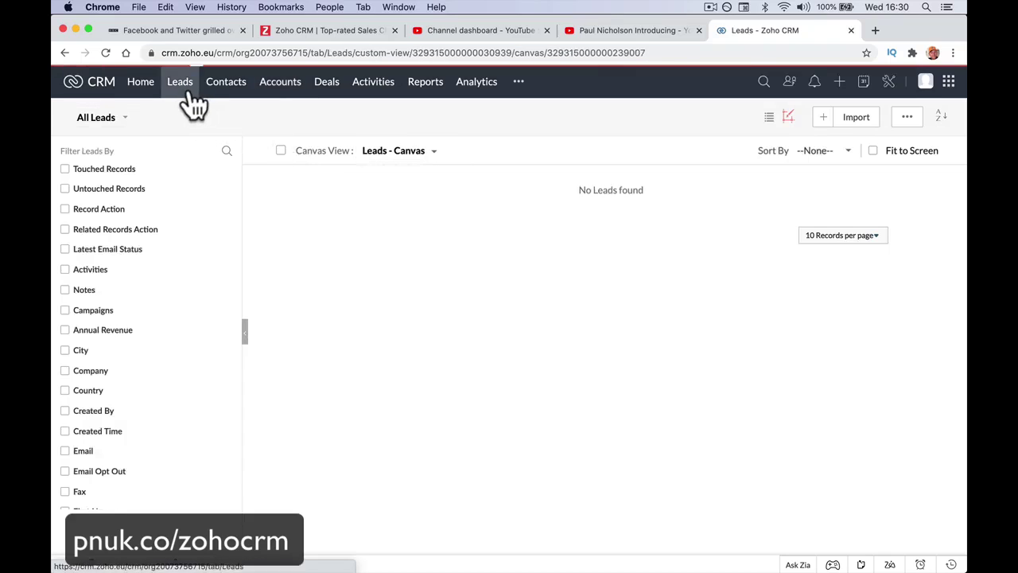
{"action": "left_click", "coordinate": [105, 53]}
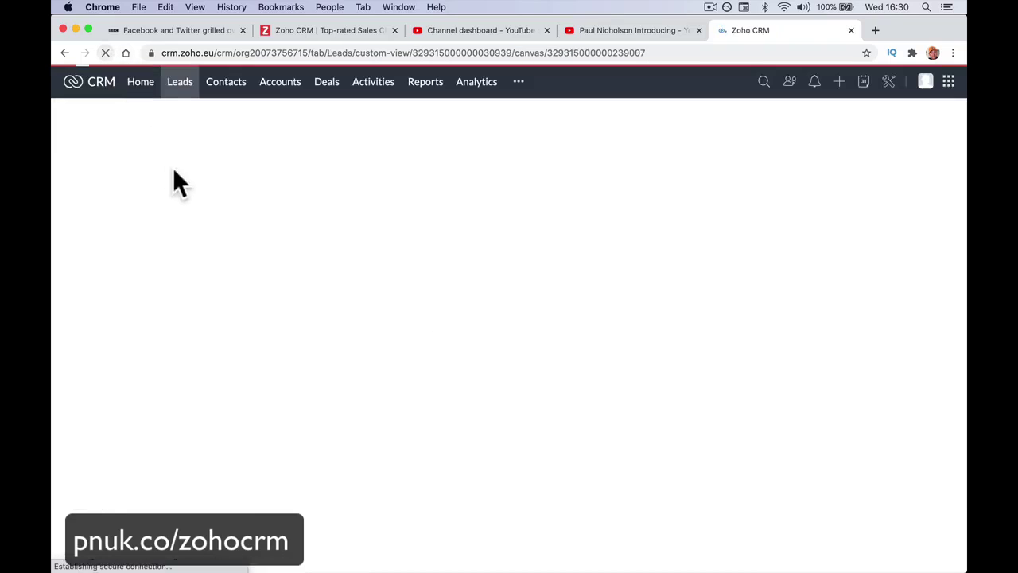
{"action": "left_click", "coordinate": [223, 89]}
{"action": "left_click", "coordinate": [370, 188]}
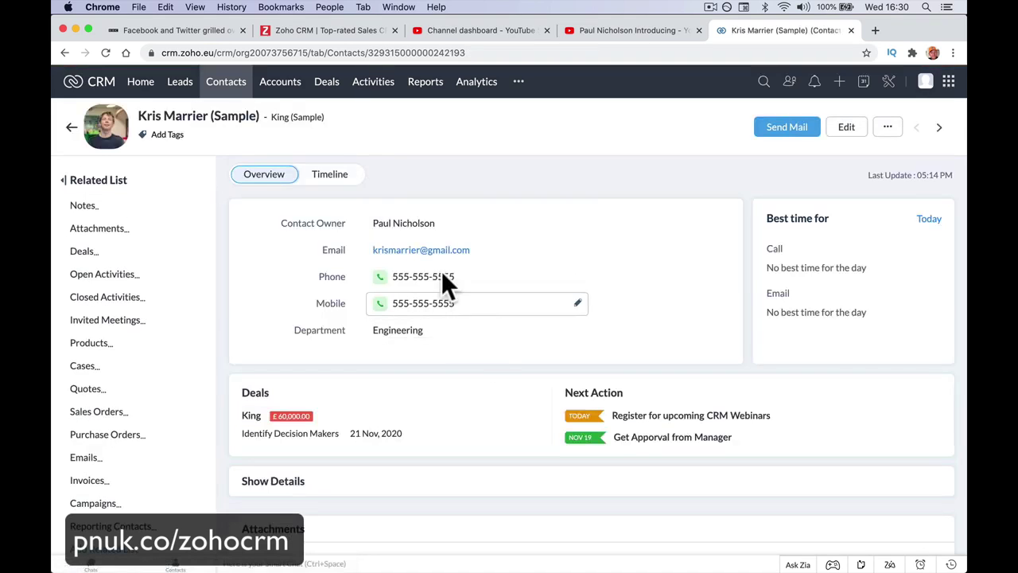
Step: Open the Truhlar And Truhlar Attys deal, then return to the admin's Data Sharing Settings
{"action": "left_click", "coordinate": [334, 92]}
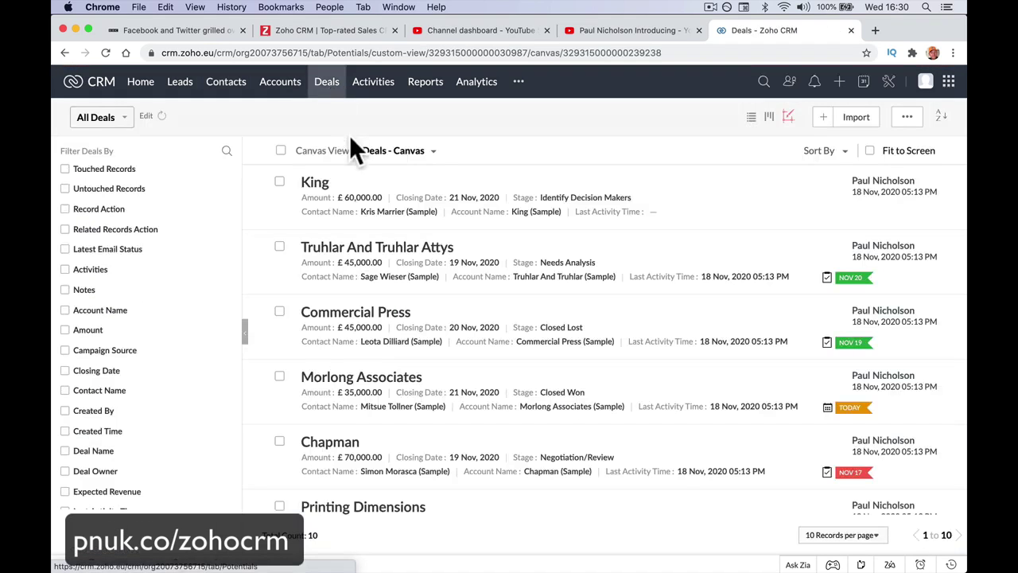
{"action": "left_click", "coordinate": [360, 252]}
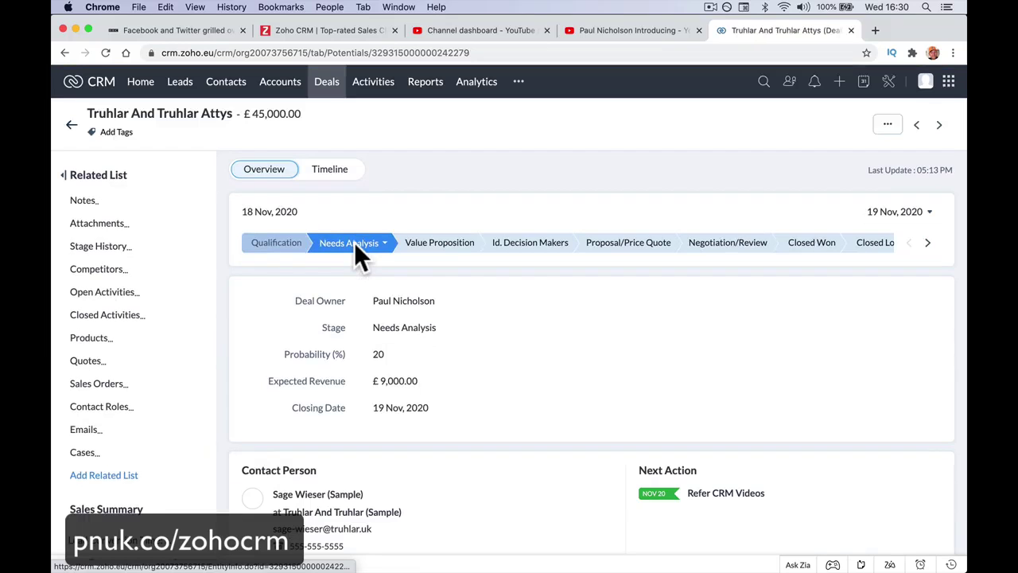
{"action": "scroll", "coordinate": [564, 359], "scroll_direction": "down", "scroll_amount": 2}
{"action": "mouse_move", "coordinate": [538, 559]}
{"action": "left_click", "coordinate": [398, 541]}
{"action": "left_click_drag", "start_coordinate": [603, 345], "coordinate": [675, 347]}
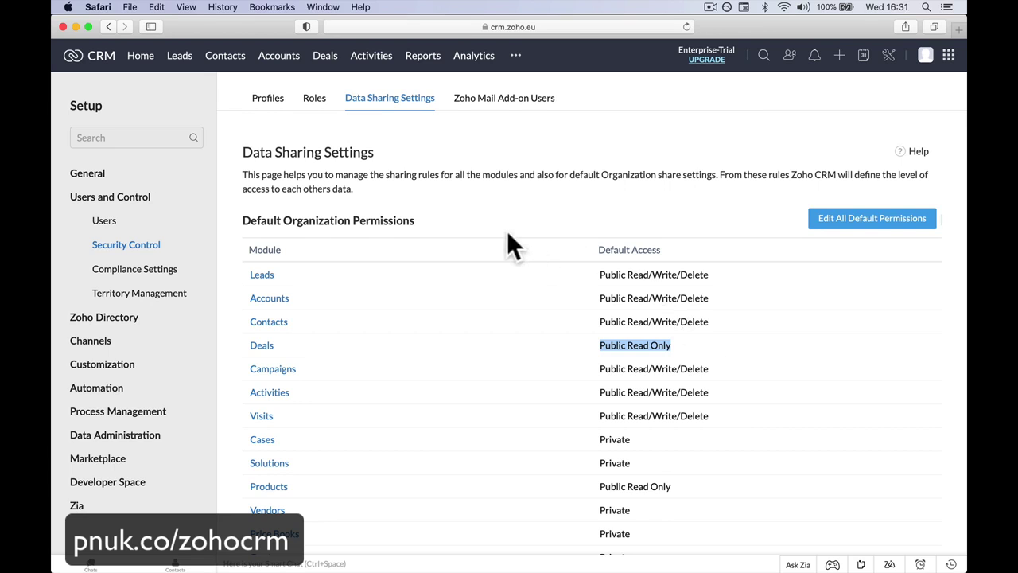
{"action": "scroll", "coordinate": [507, 233], "scroll_direction": "up", "scroll_amount": 1}
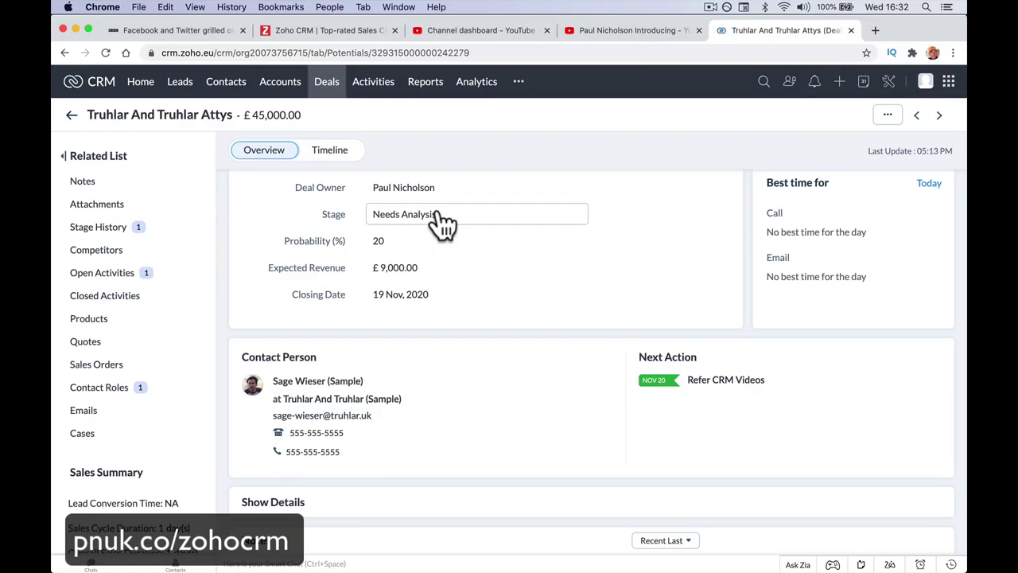
Step: Go to the Zoho One Experience forum and open its Ask A Question form
{"action": "left_click", "coordinate": [227, 83]}
{"action": "left_click", "coordinate": [486, 53]}
{"action": "type", "text": "for"}
{"action": "key", "text": "Return"}
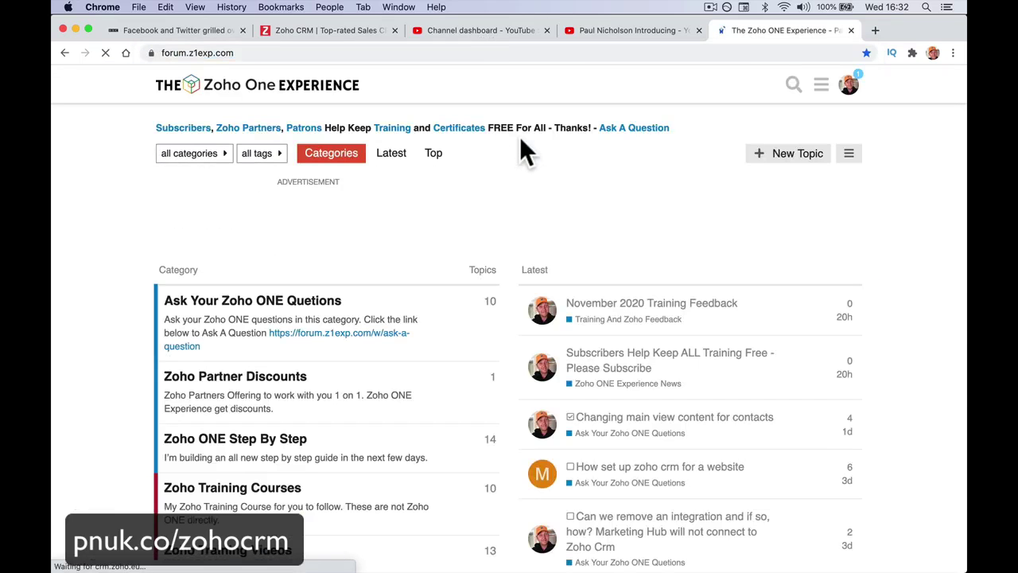
{"action": "left_click", "coordinate": [640, 128]}
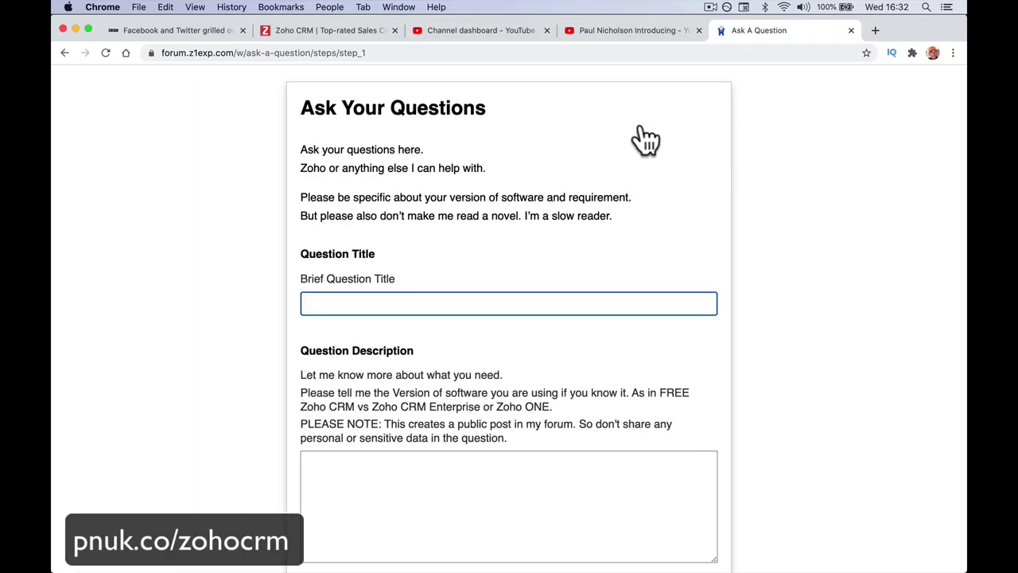
Step: Load pnuk.co/zohocrm to reach the Zoho CRM course category page
{"action": "left_click", "coordinate": [489, 50]}
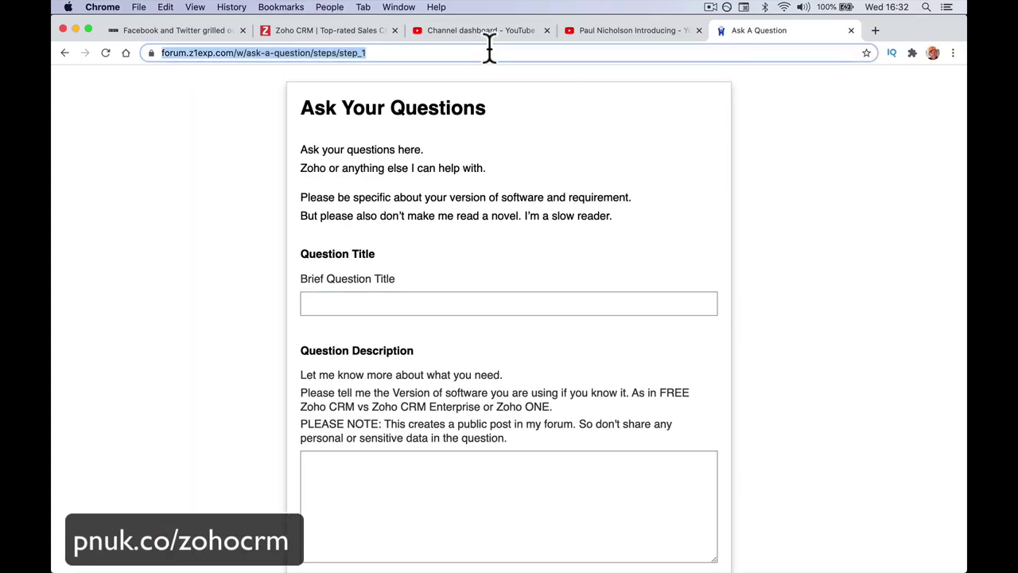
{"action": "type", "text": "pau"}
{"action": "key", "text": "Return"}
{"action": "left_click", "coordinate": [395, 51]}
{"action": "type", "text": "pnuk.co"}
{"action": "key", "text": "Right"}
{"action": "key", "text": "Return"}
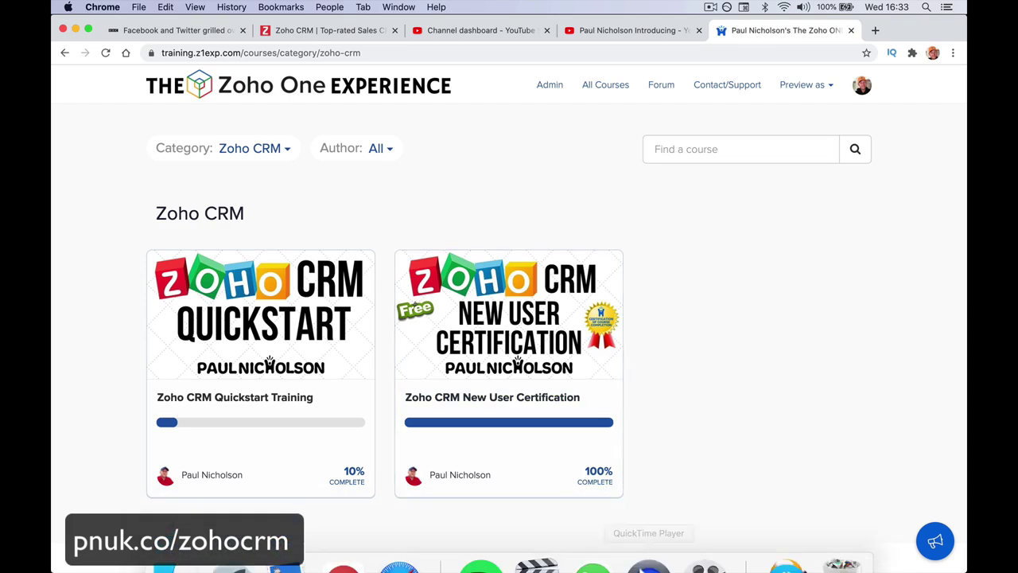
Step: From the admin's Setup, remove the sample data, confirm with Yes, Proceed, and dismiss the notice
{"action": "left_click", "coordinate": [398, 541]}
{"action": "left_click", "coordinate": [886, 57]}
{"action": "left_click", "coordinate": [531, 385]}
{"action": "left_click", "coordinate": [278, 179]}
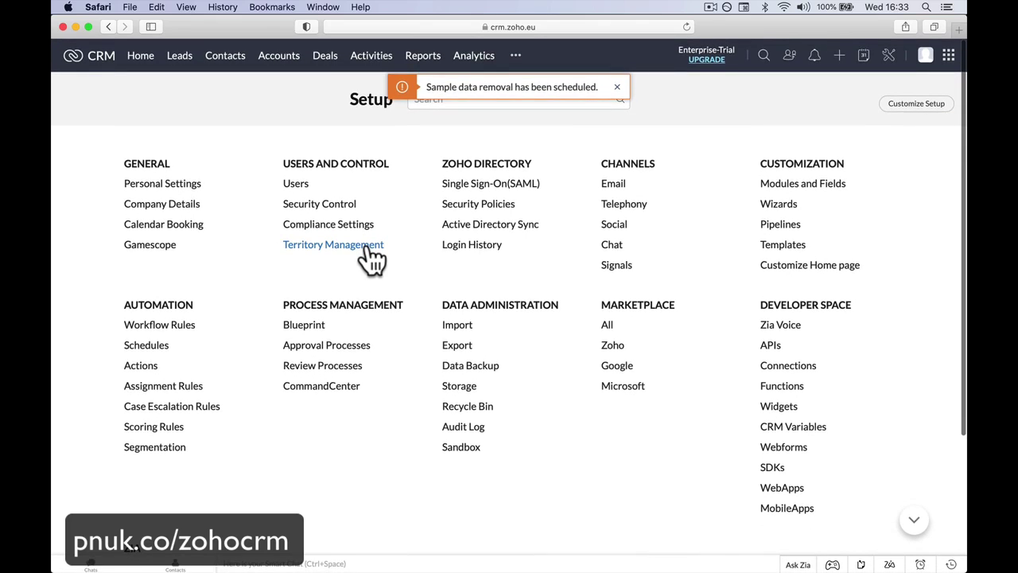
{"action": "left_click", "coordinate": [616, 87]}
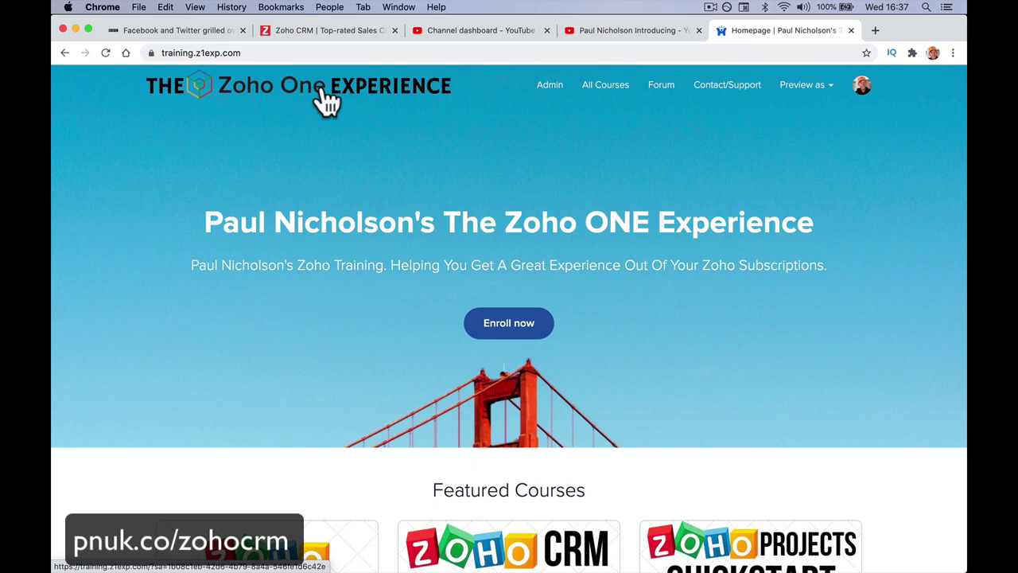
Step: Scroll the training homepage and open the forum's Ask A Question form
{"action": "scroll", "coordinate": [326, 99], "scroll_direction": "down", "scroll_amount": 5}
{"action": "scroll", "coordinate": [795, 183], "scroll_direction": "down", "scroll_amount": 1}
{"action": "scroll", "coordinate": [790, 259], "scroll_direction": "up", "scroll_amount": 6}
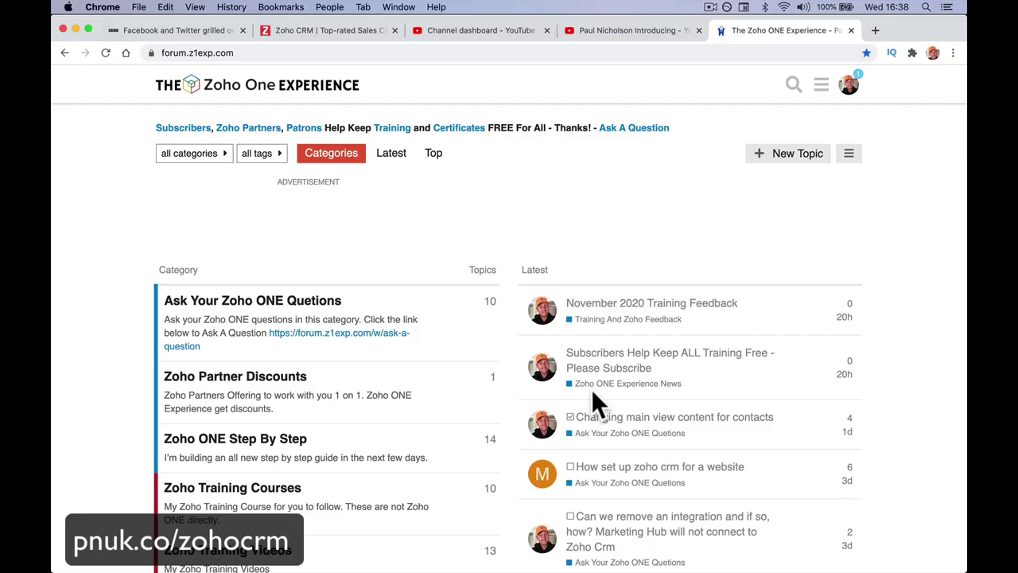
{"action": "left_click", "coordinate": [634, 132]}
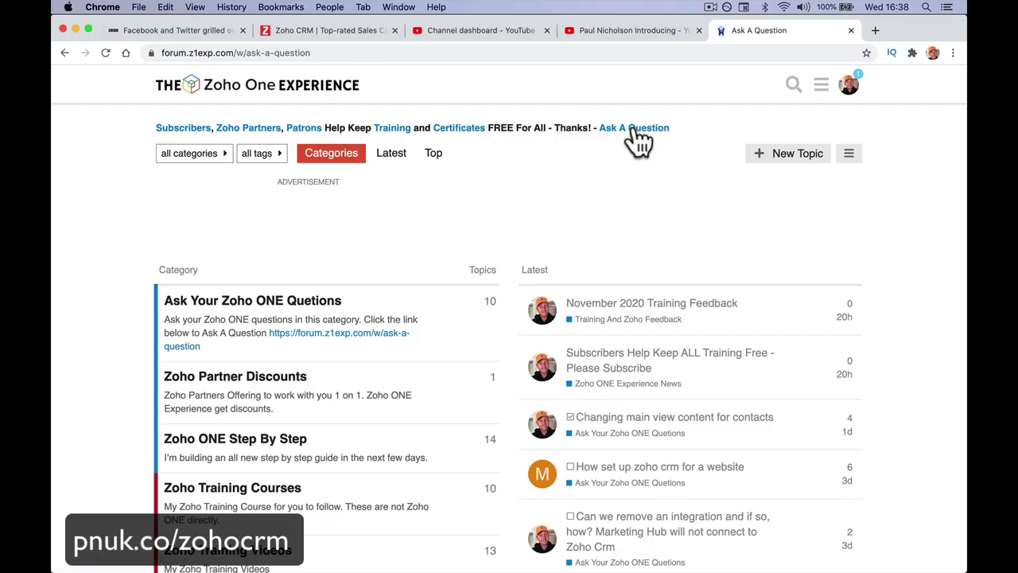
{"action": "scroll", "coordinate": [640, 142], "scroll_direction": "down", "scroll_amount": 2}
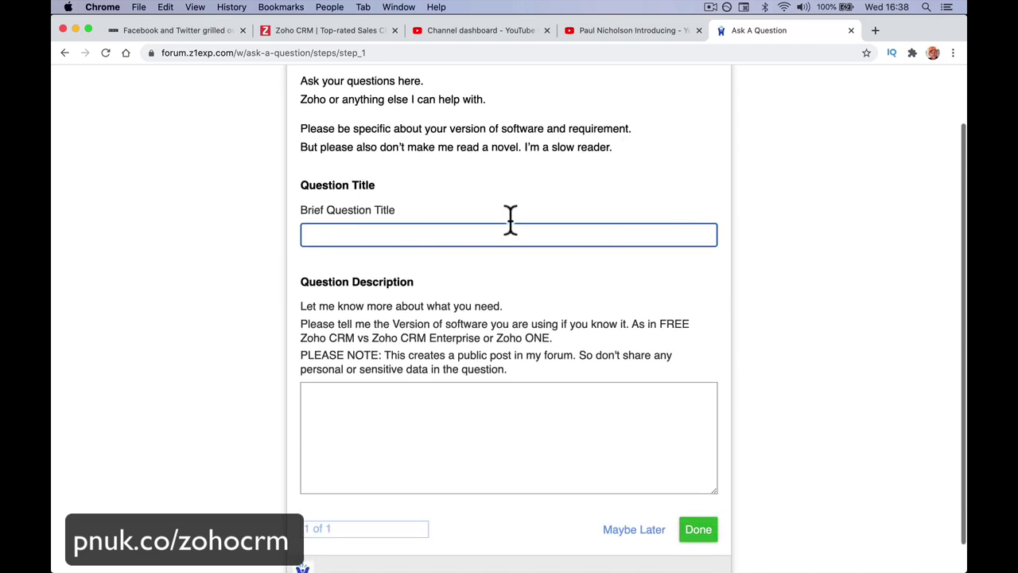
{"action": "scroll", "coordinate": [610, 422], "scroll_direction": "left", "scroll_amount": 3}
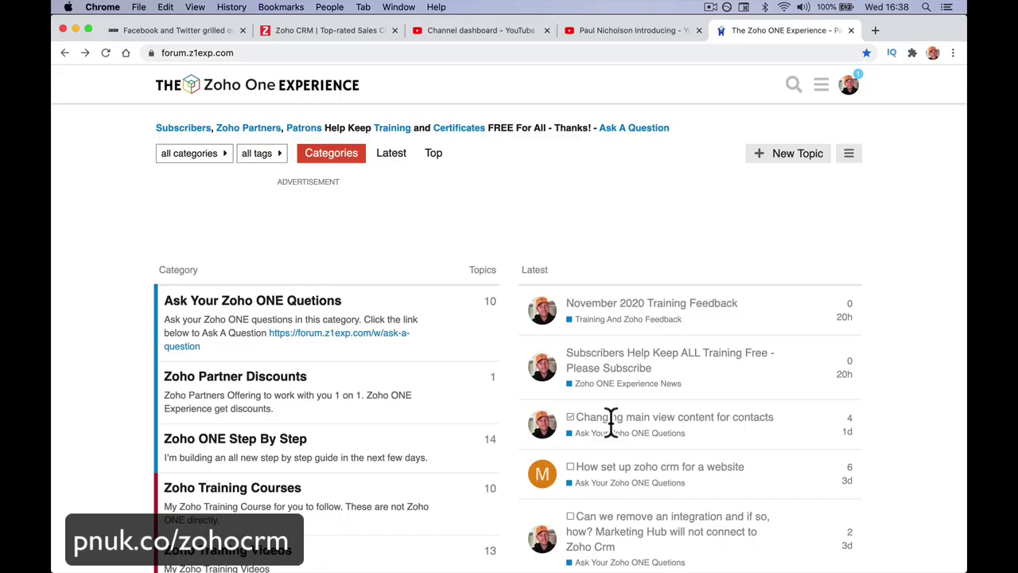